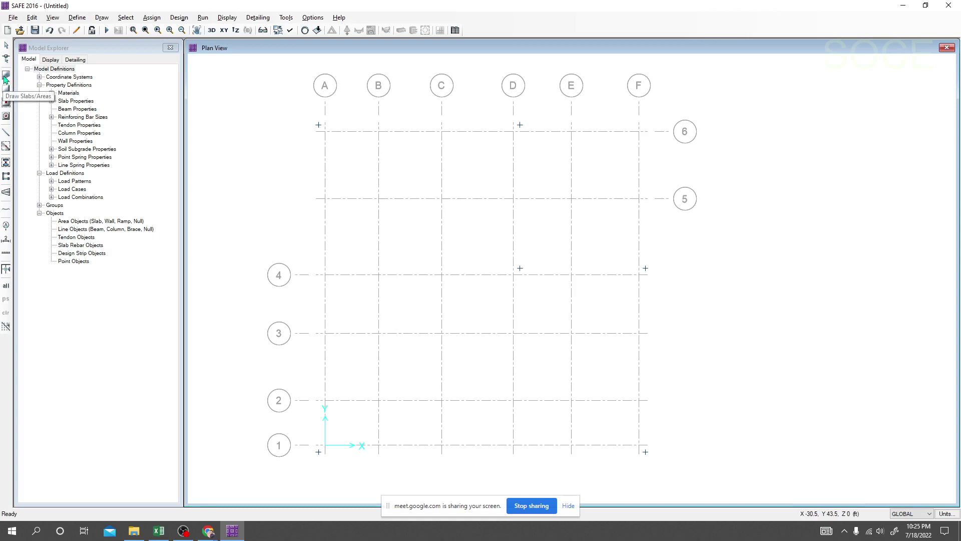
- Start the Draw Slabs/Areas command and assign the Mat 20 property to the slab
left_click(5, 77)
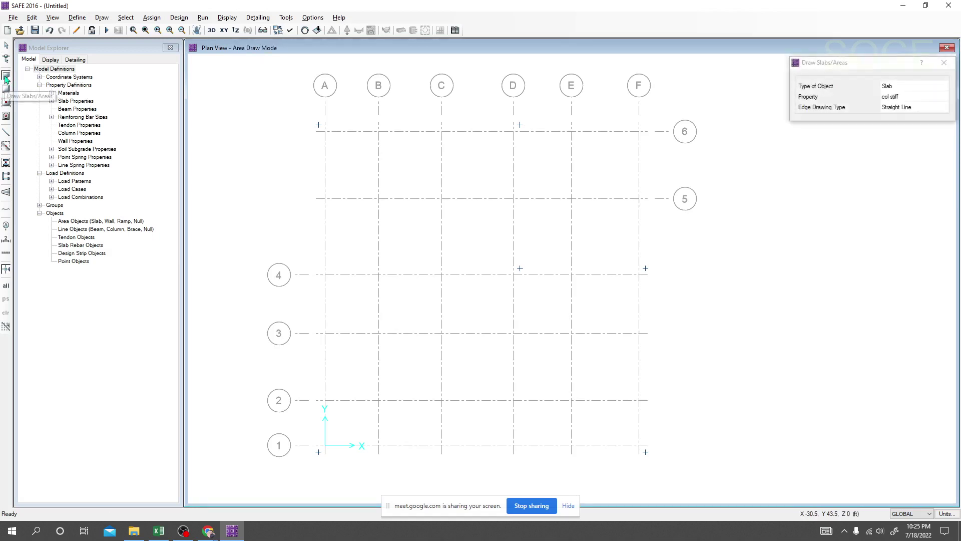
left_click(907, 96)
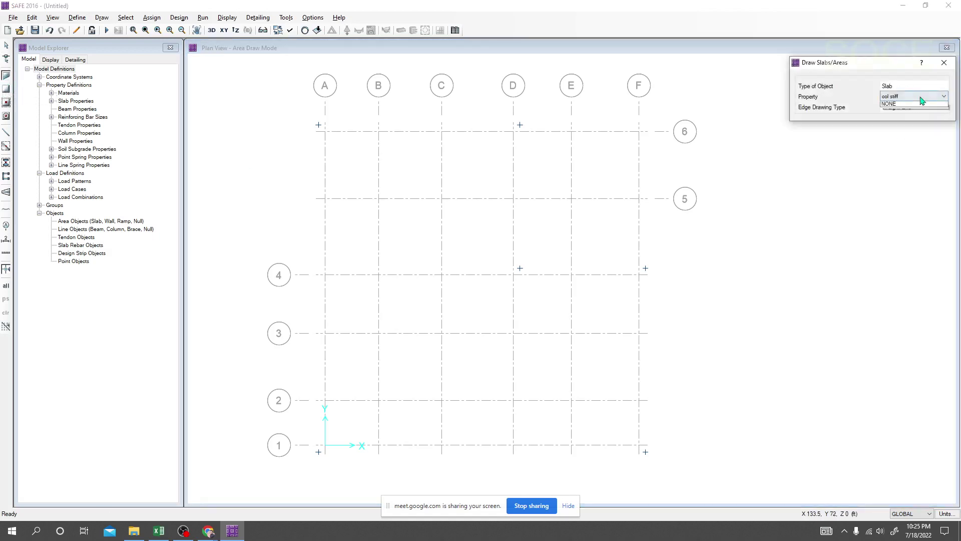
left_click(928, 96)
left_click(905, 114)
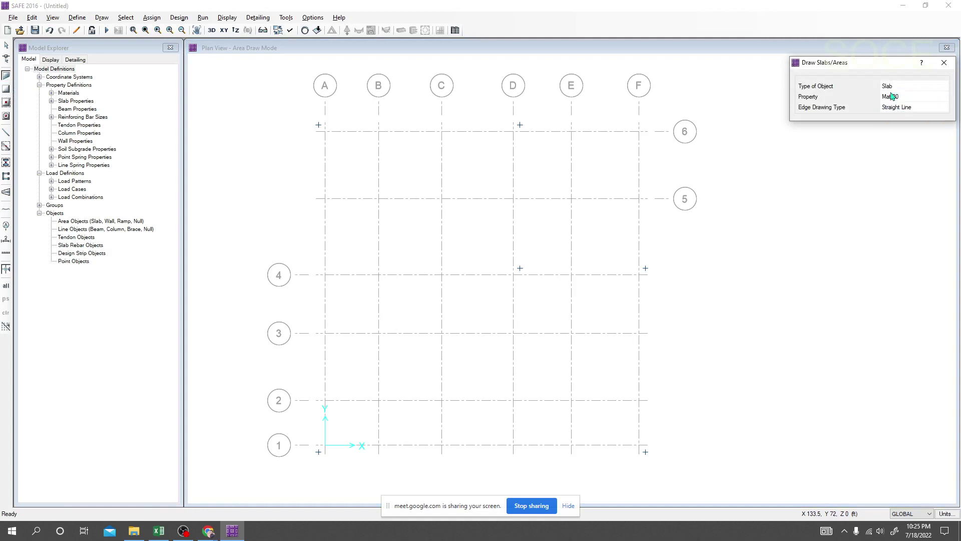
left_click_drag(882, 69, 885, 69)
left_click(907, 97)
left_click(907, 97)
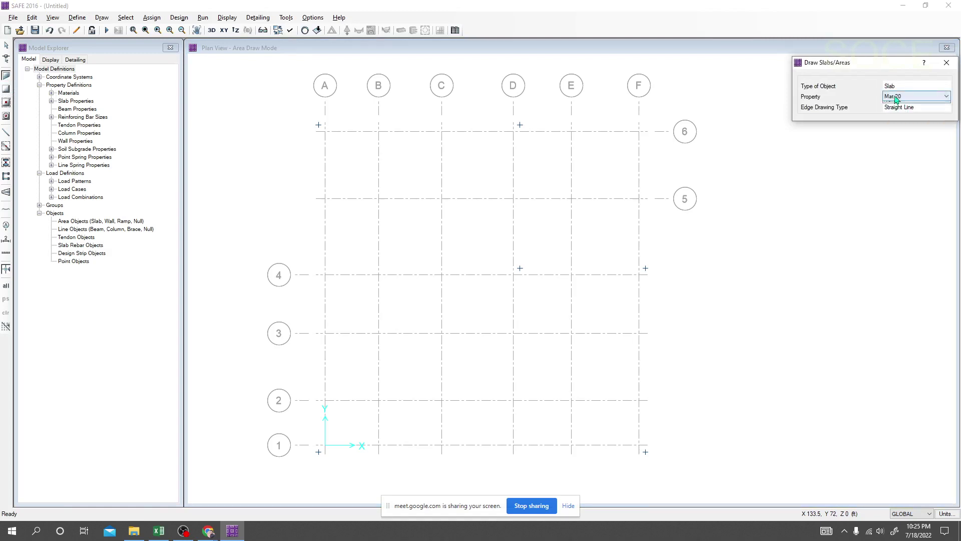
left_click(894, 105)
left_click(907, 97)
left_click(908, 97)
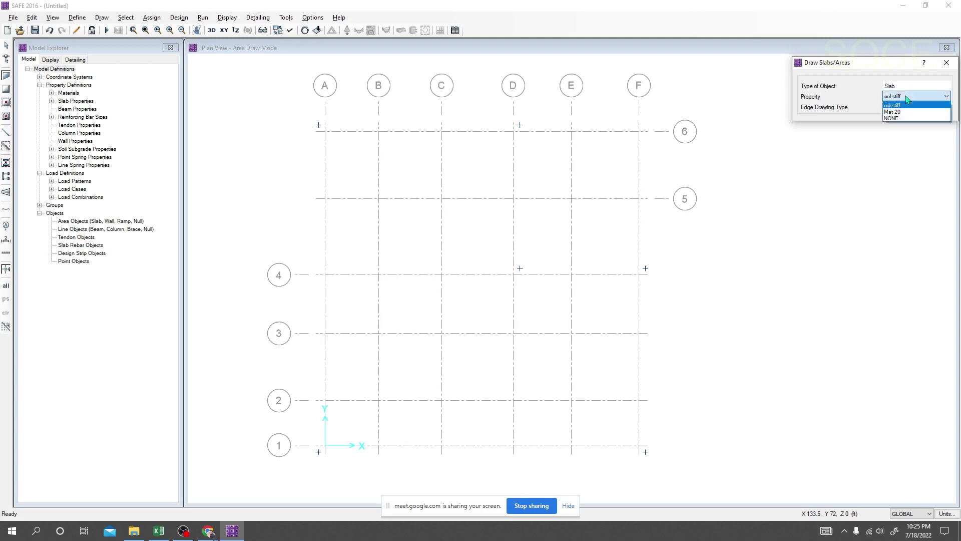
left_click(901, 112)
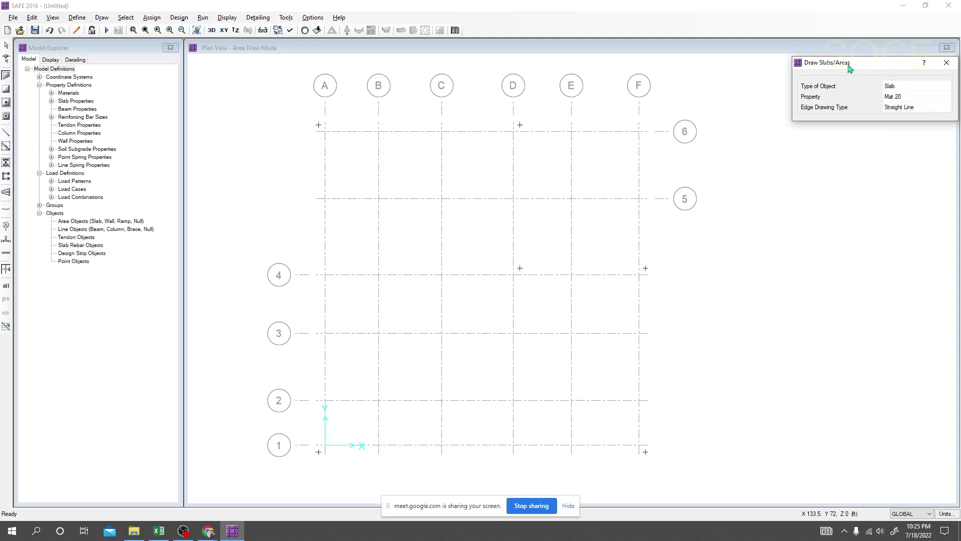
left_click_drag(849, 66, 844, 69)
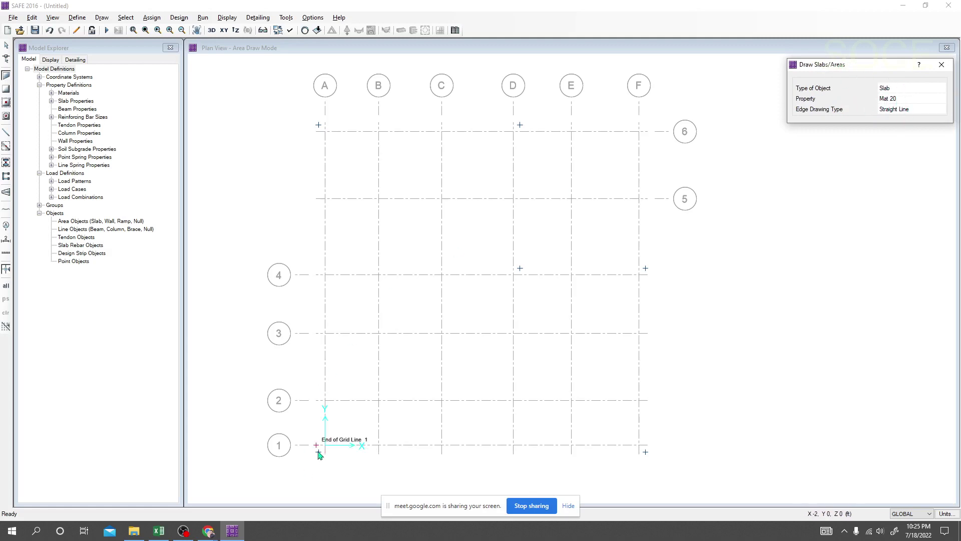
- Draw the L-shaped mat slab through the six existing outer corner points and end slab drawing
left_click(318, 453)
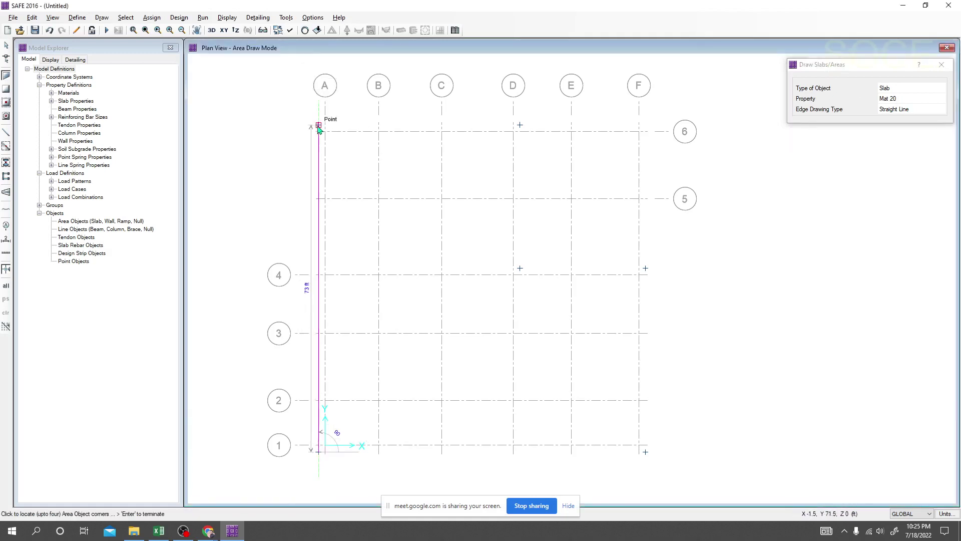
left_click(318, 125)
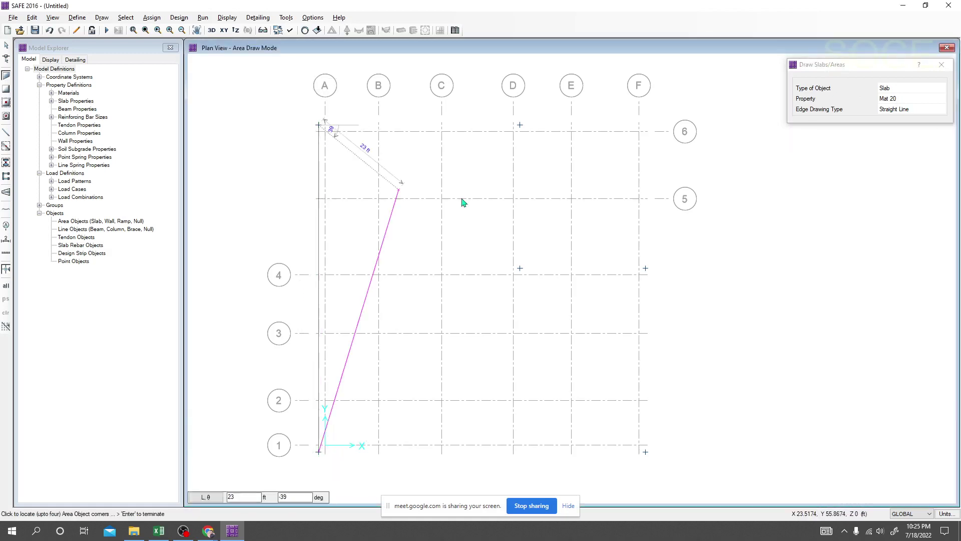
left_click(520, 126)
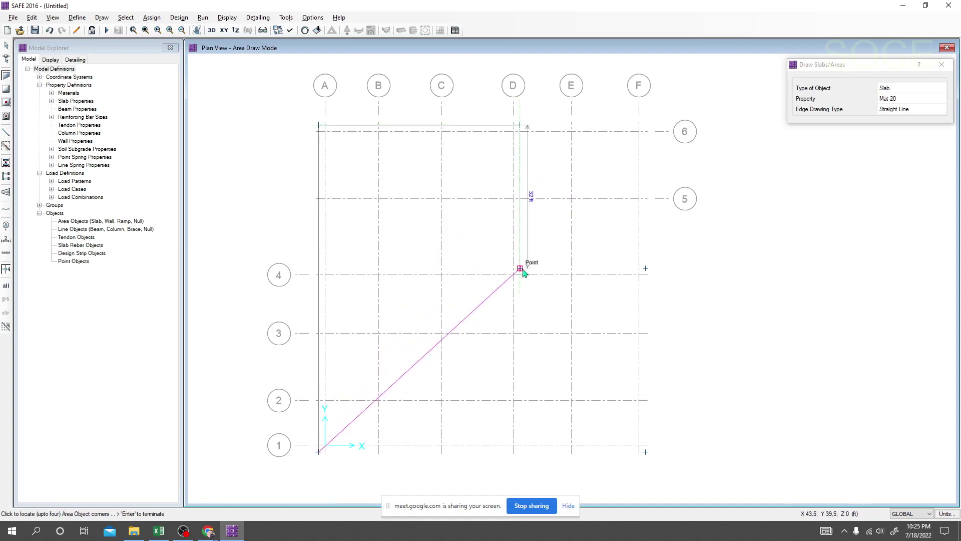
left_click(520, 269)
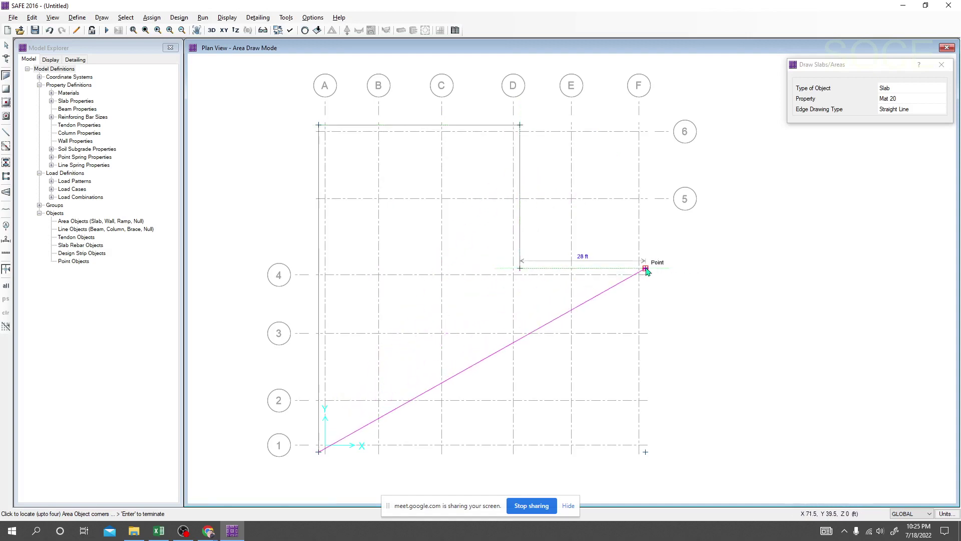
left_click(646, 268)
left_click(646, 451)
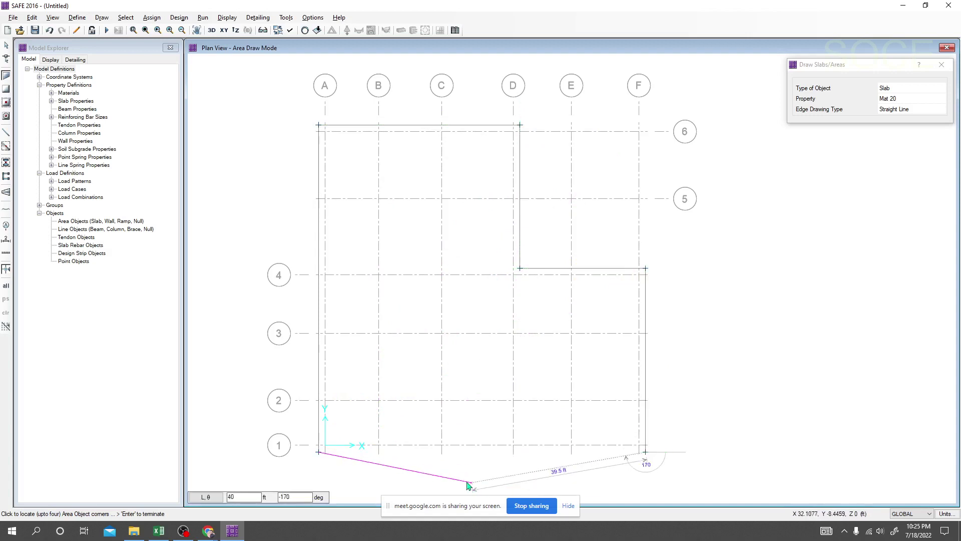
key("Return")
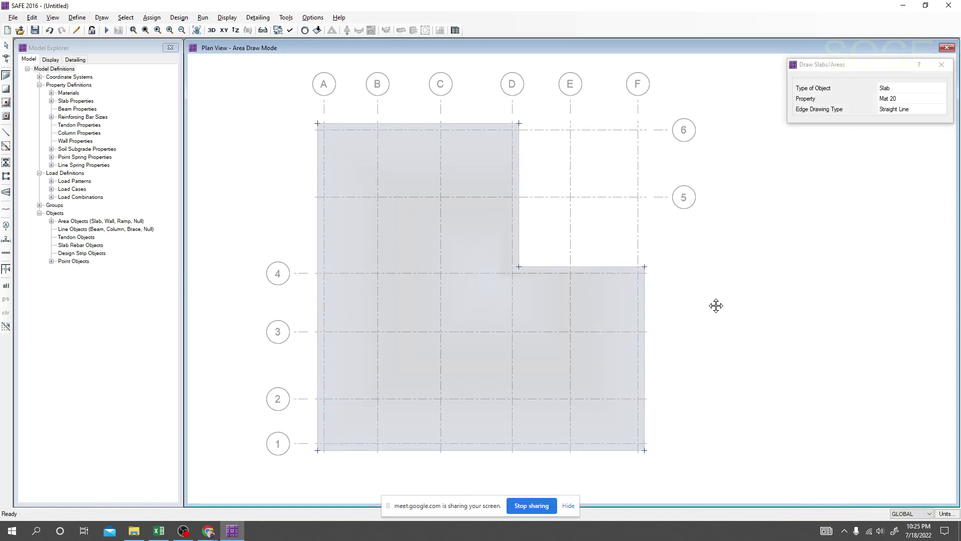
left_click(942, 65)
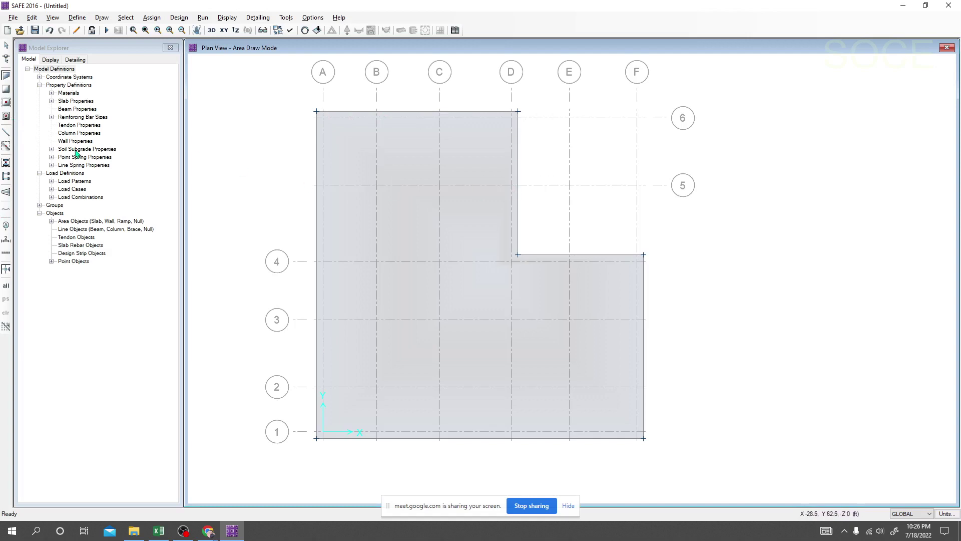
- Start Quick Draw Areas Around Points with a rectangular slab shape and the col stiff property
left_click(6, 117)
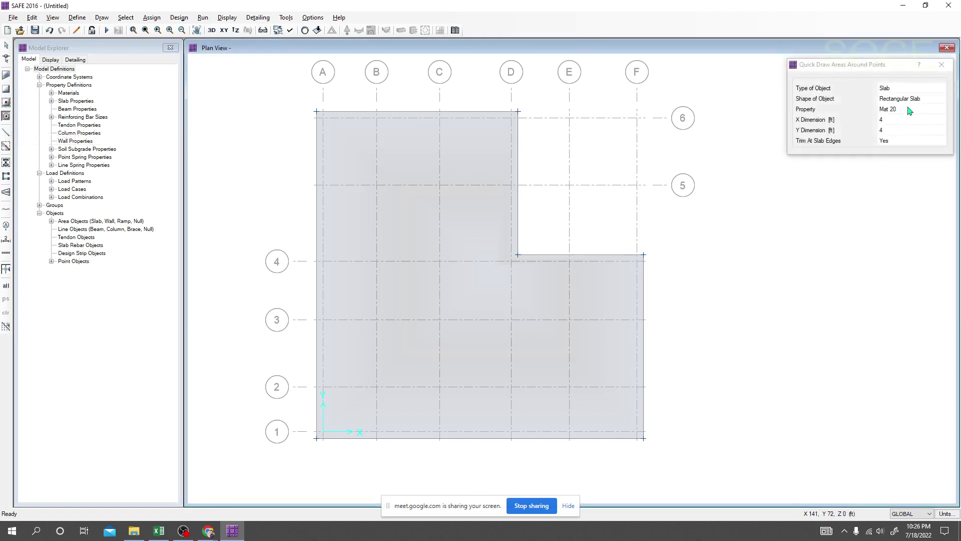
left_click(906, 108)
left_click(904, 109)
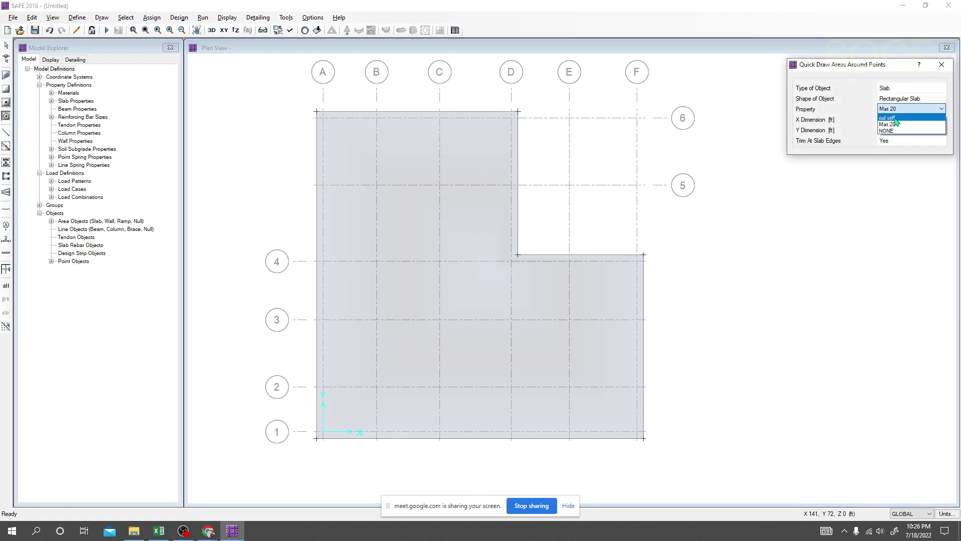
left_click(889, 117)
left_click(891, 99)
left_click(896, 99)
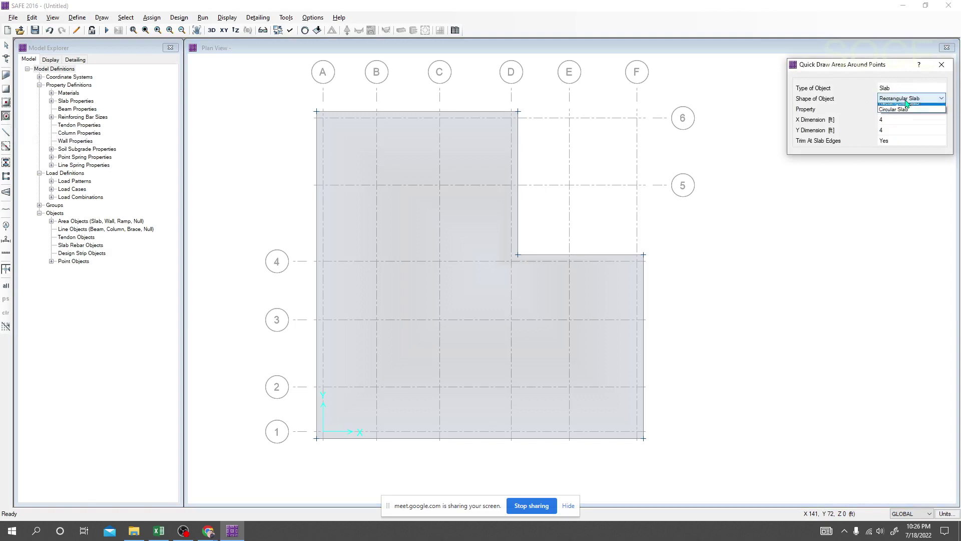
left_click(904, 107)
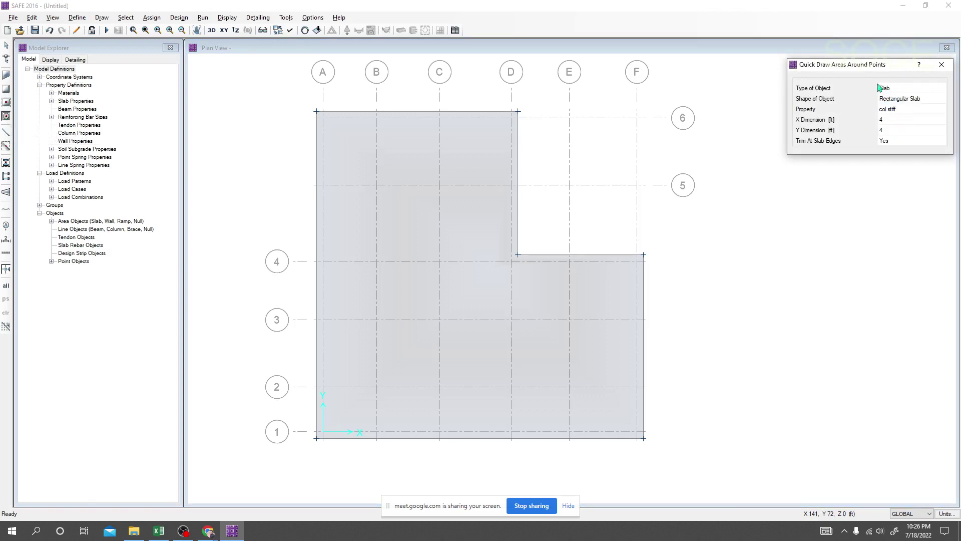
mouse_move(881, 67)
left_mouse_down()
mouse_move(806, 224)
mouse_move(813, 196)
left_mouse_up()
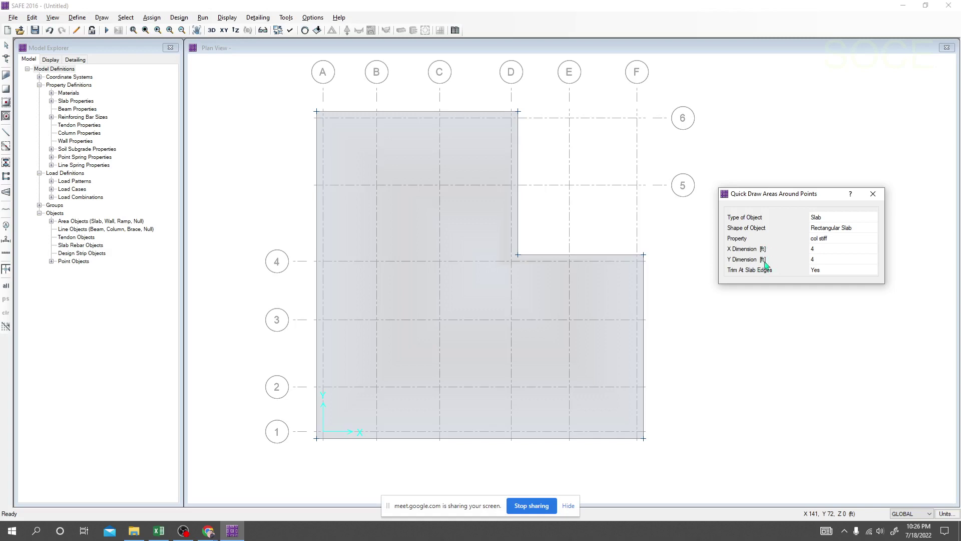
- Set both the X and Y dimensions of the column stiffener areas to 1 ft
left_click(828, 249)
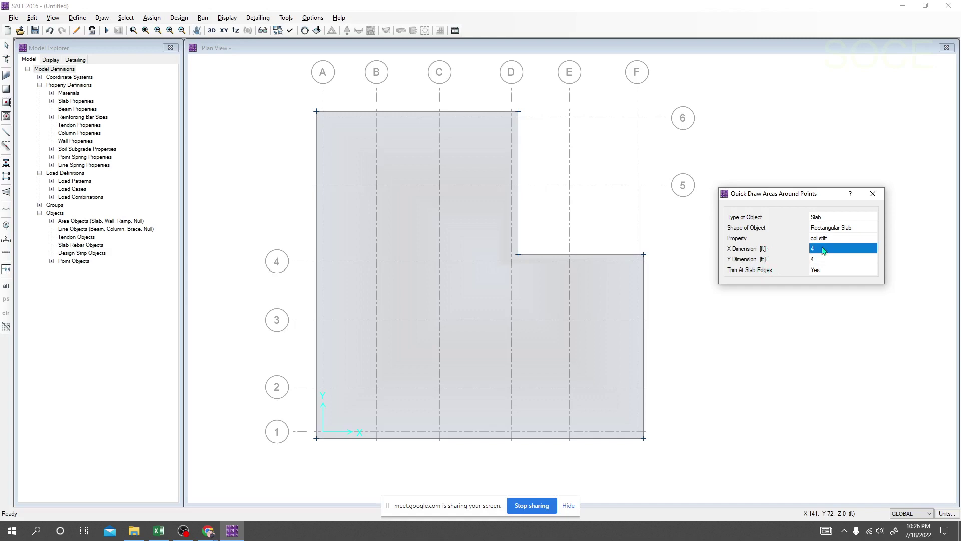
left_click(825, 260)
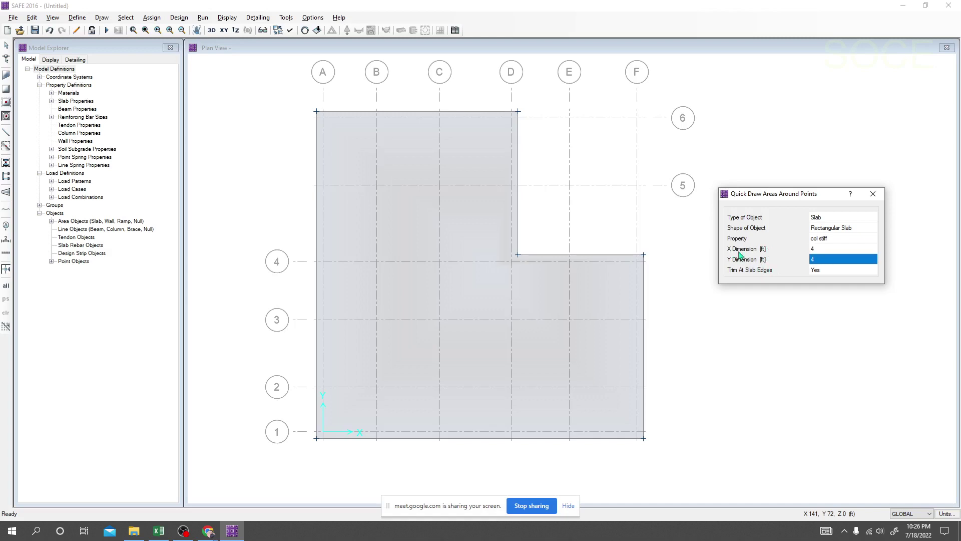
left_click(817, 250)
left_click(819, 260)
left_click(820, 251)
type("1")
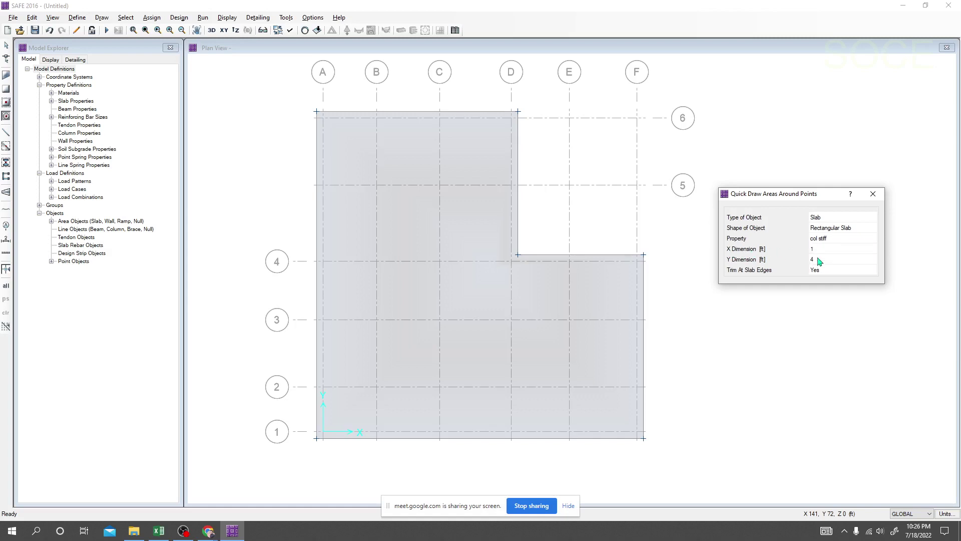
left_click(819, 260)
type("1")
left_click(820, 249)
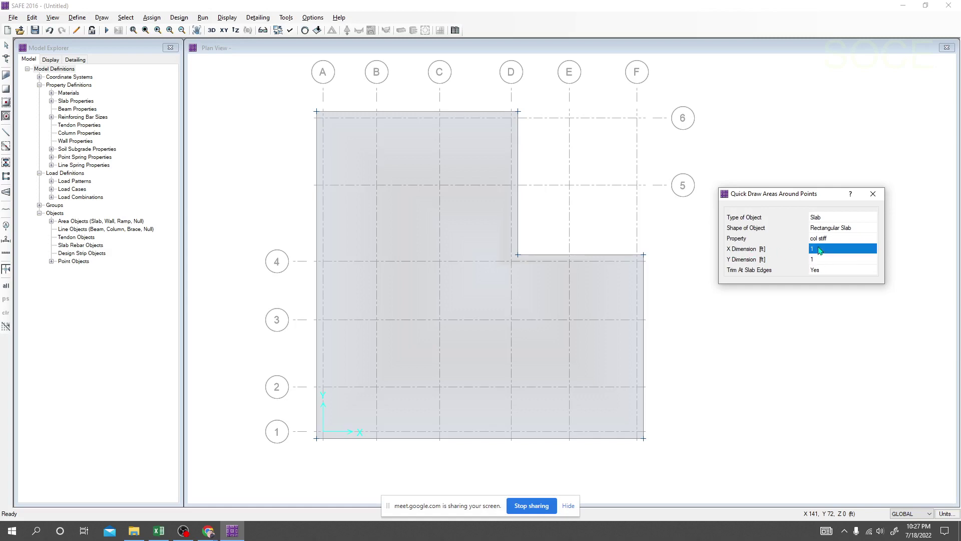
left_click(827, 262)
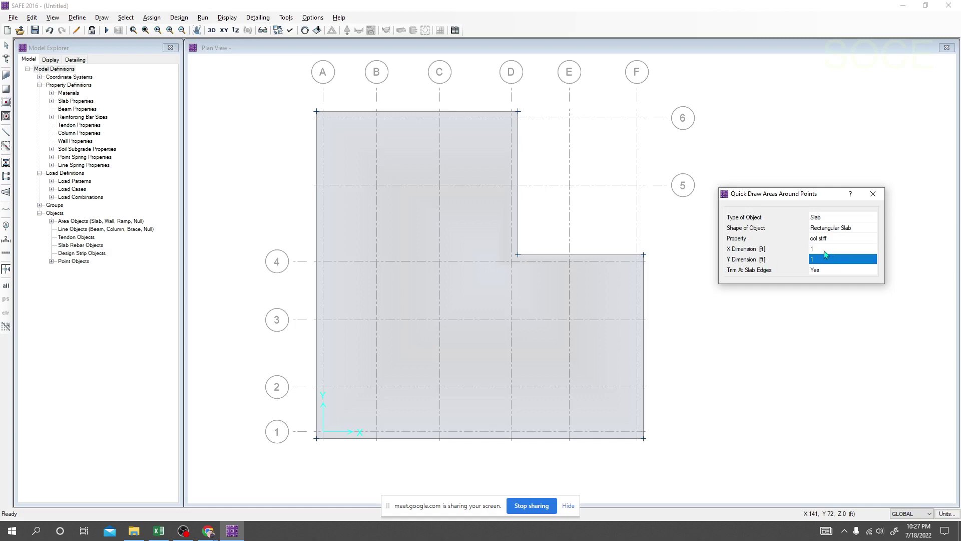
left_click(825, 251)
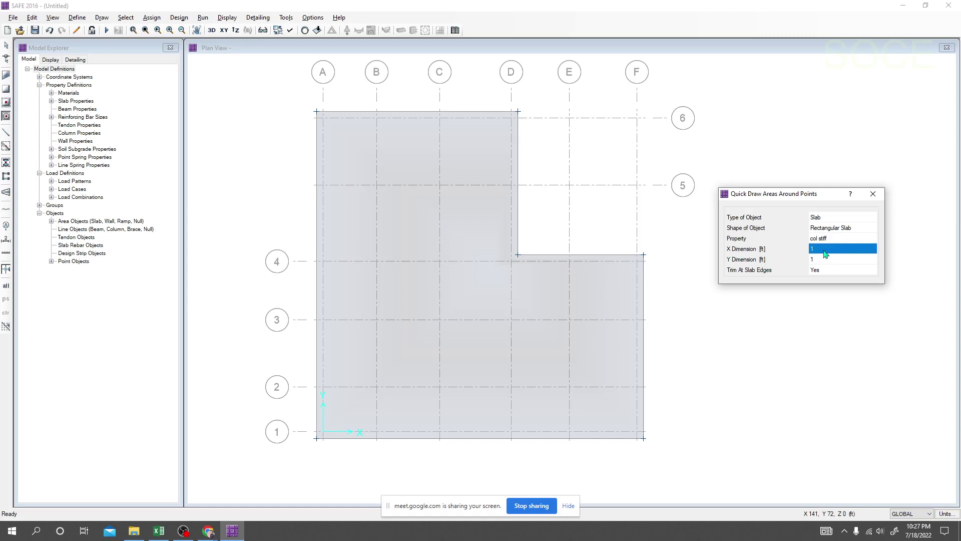
left_click(824, 251)
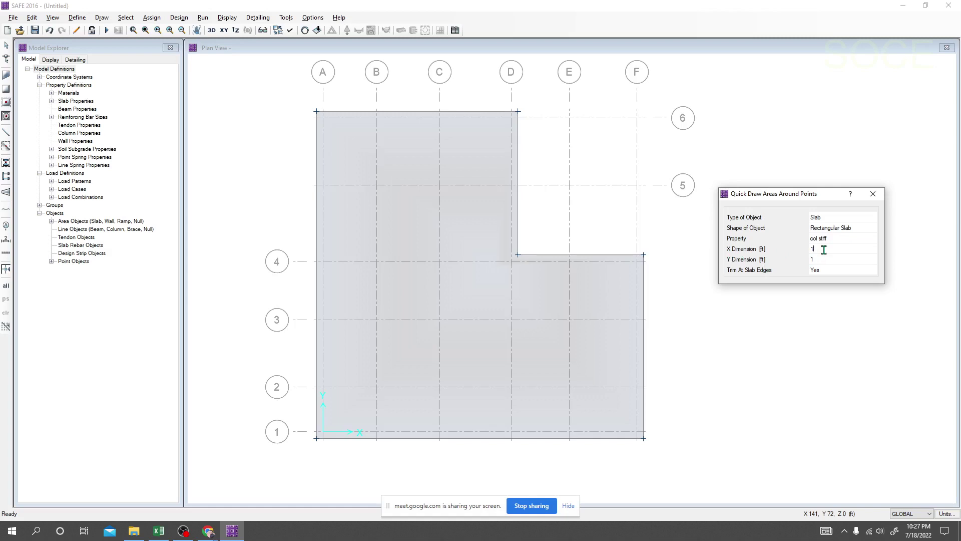
left_click(825, 260)
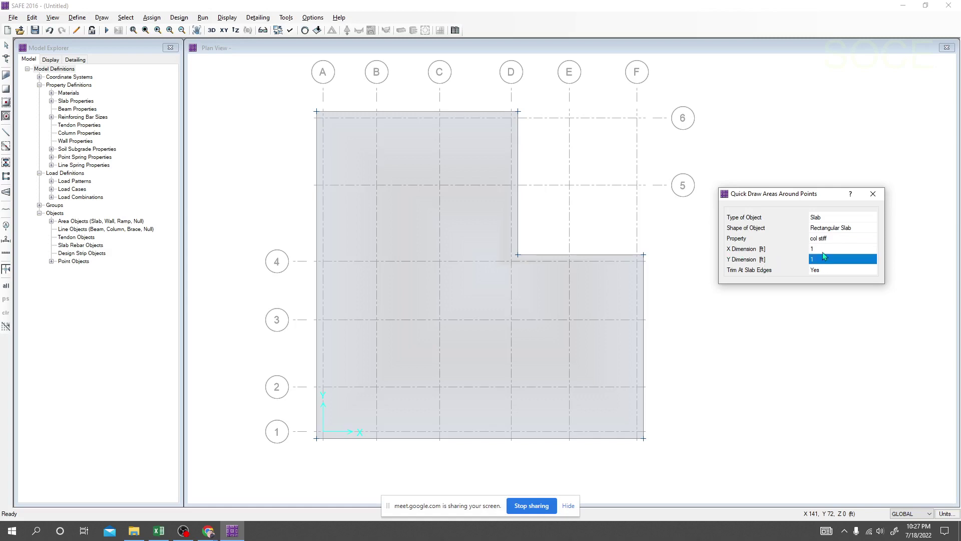
left_click(825, 251)
left_click(763, 251)
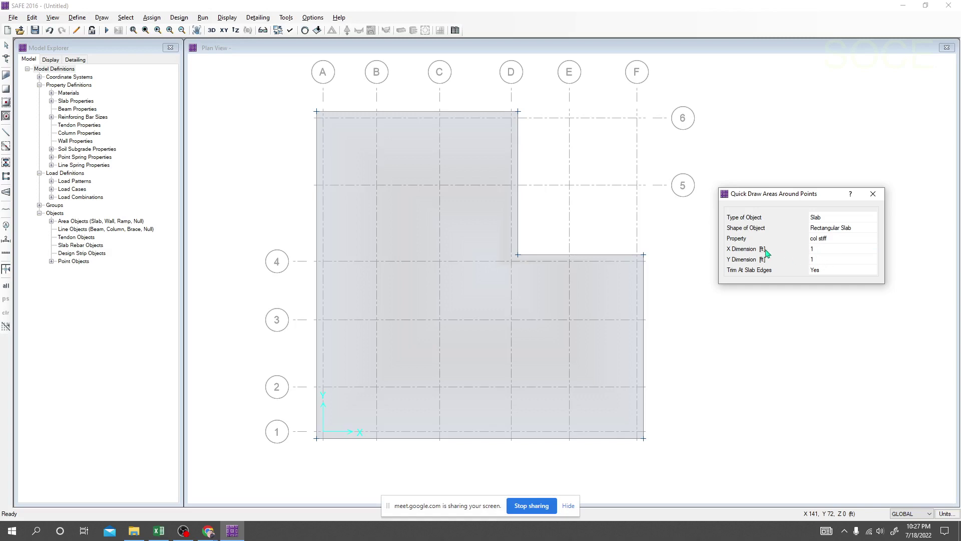
- Place col stiff areas at the intersections of grid lines 6 and 5 with grids A to D
left_click(323, 119)
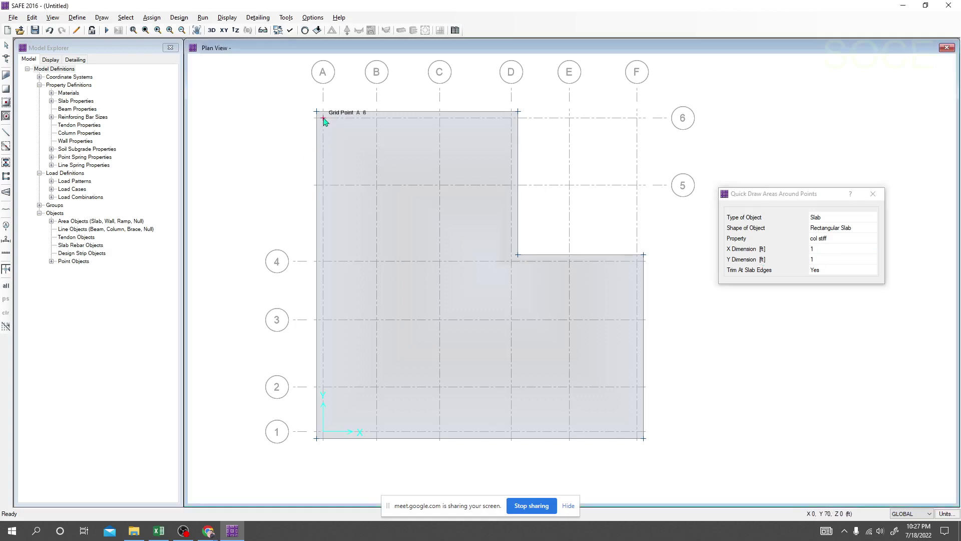
left_click(377, 118)
left_click(440, 119)
left_click(512, 119)
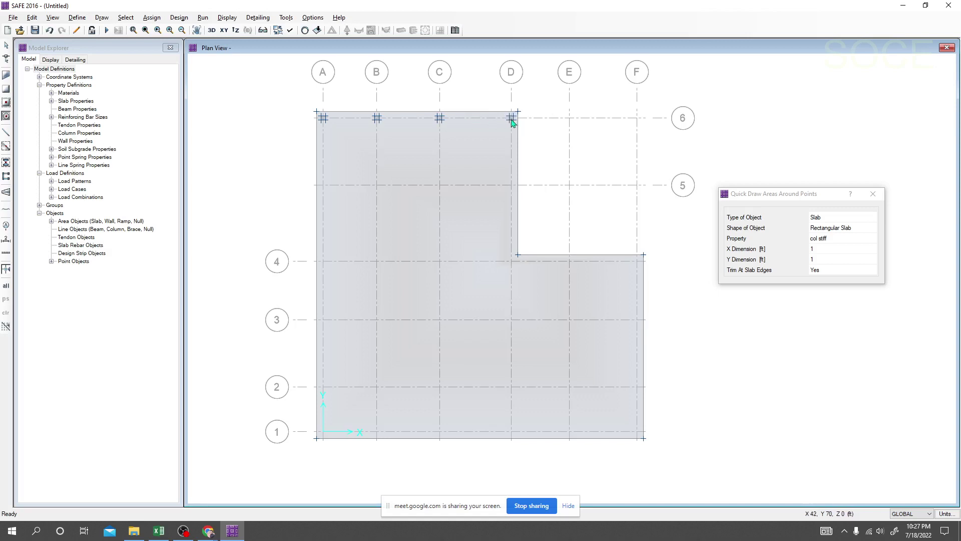
left_click(511, 186)
left_click(440, 186)
left_click(377, 186)
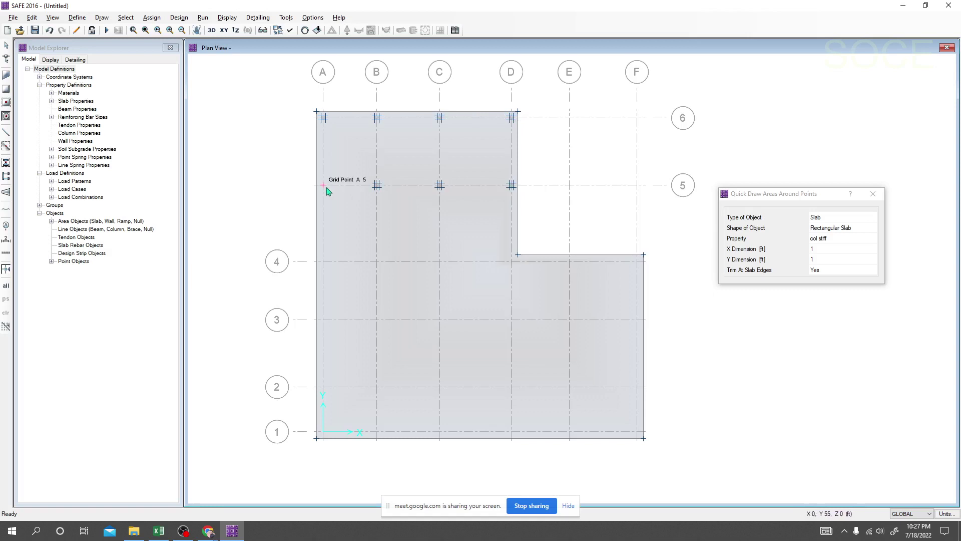
left_click(323, 186)
- Place col stiff areas along grid line 4 at its intersections with grids A to F
left_click(323, 262)
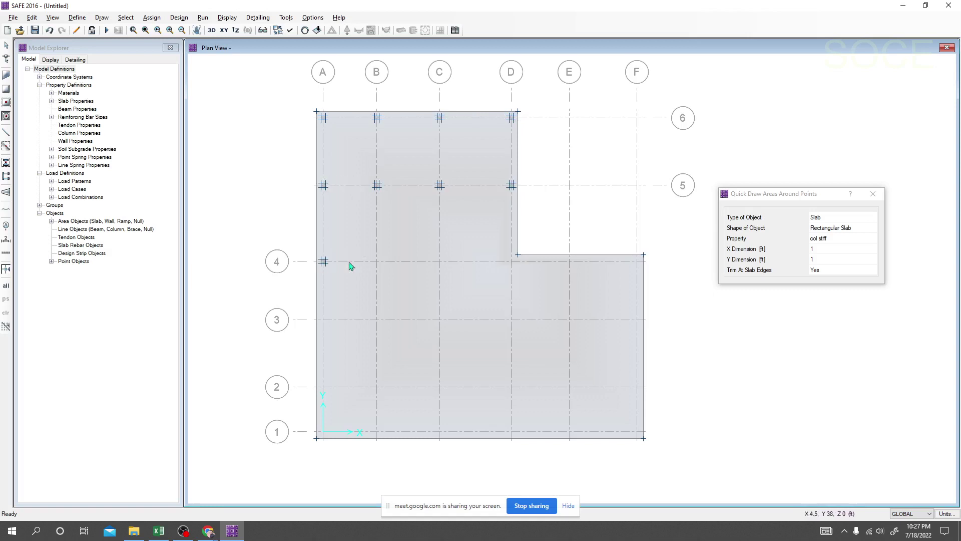
left_click(377, 262)
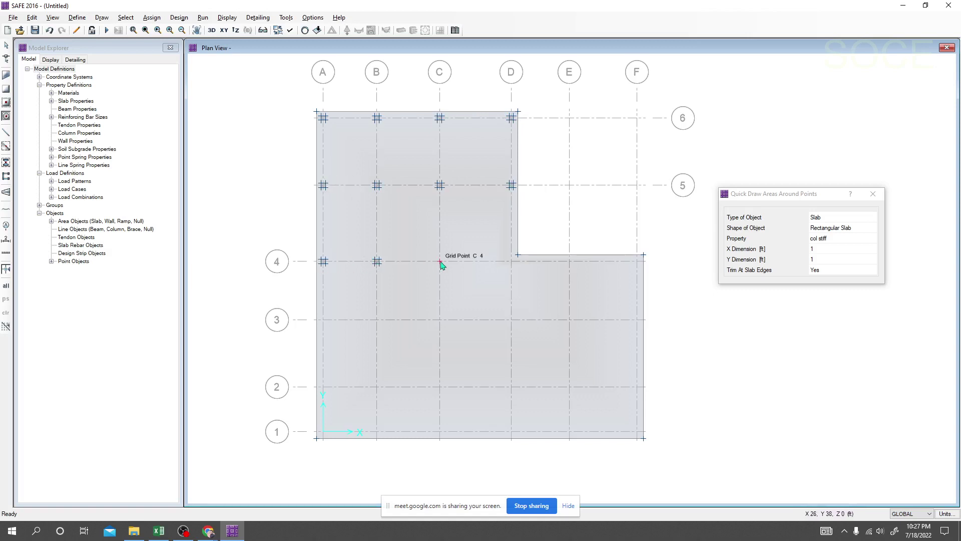
left_click(439, 261)
left_click(512, 262)
left_click(570, 262)
left_click(638, 262)
- Place col stiff areas along grid line 3 at its intersections with grids F to A
left_click(637, 320)
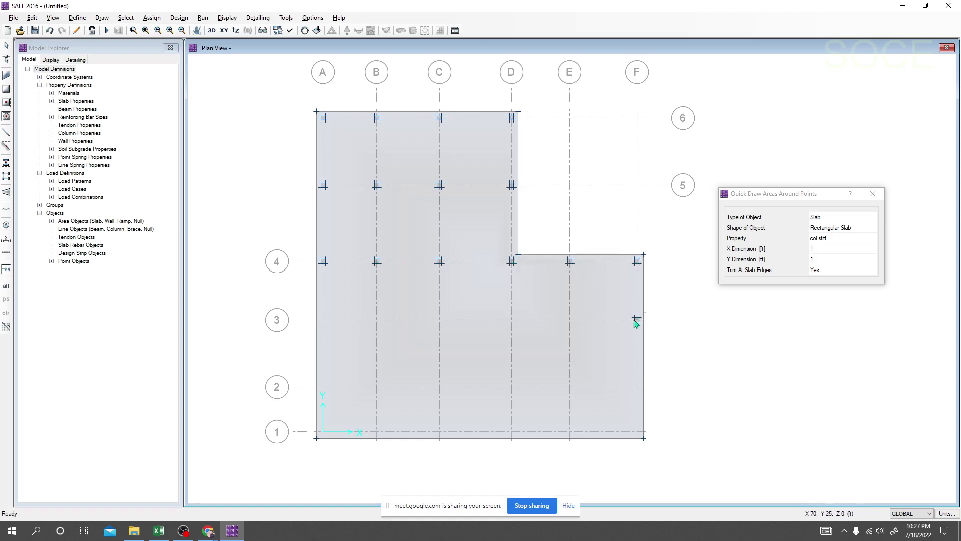
left_click(570, 321)
left_click(512, 321)
left_click(440, 320)
left_click(377, 320)
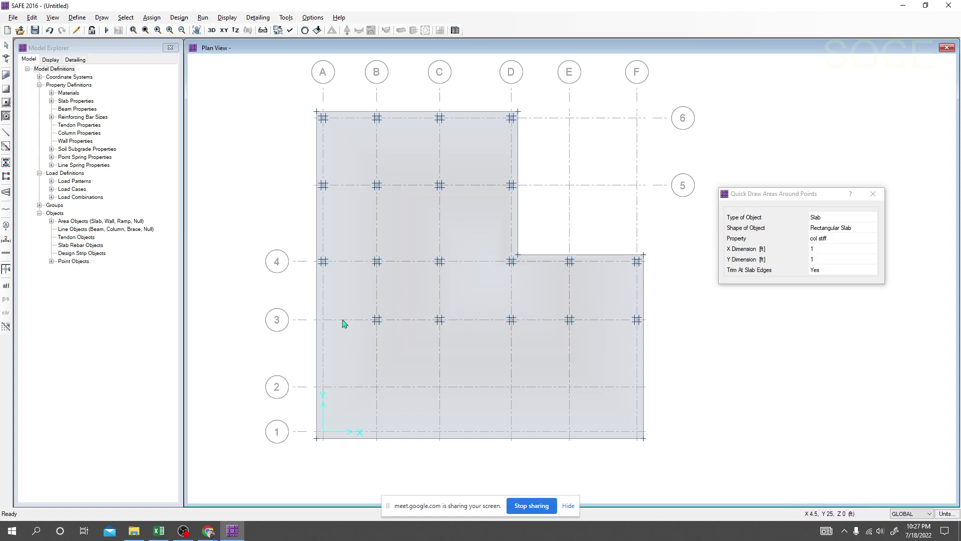
left_click(324, 320)
- Place col stiff areas along grid line 2 at its intersections with grids A to F
left_click(323, 387)
left_click(378, 387)
left_click(440, 387)
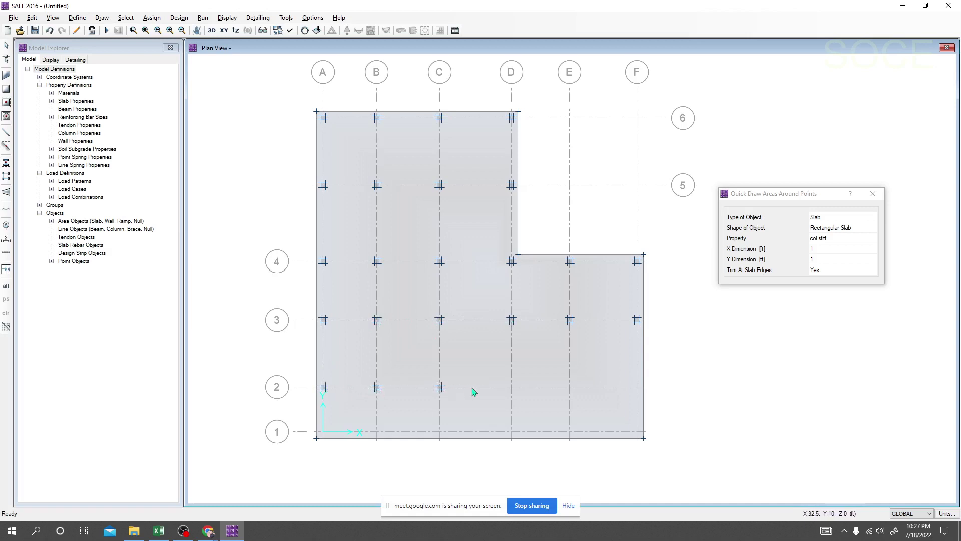
left_click(511, 387)
left_click(570, 387)
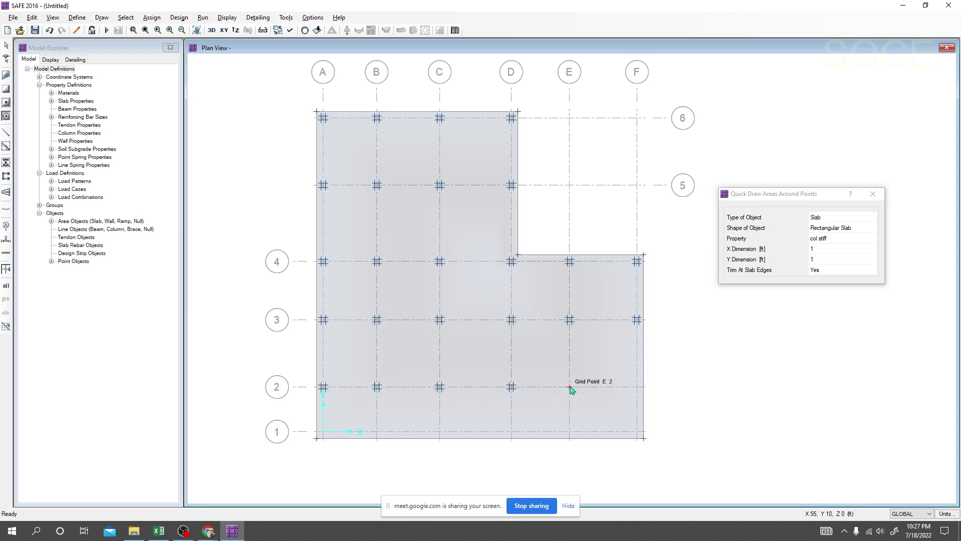
left_click(637, 387)
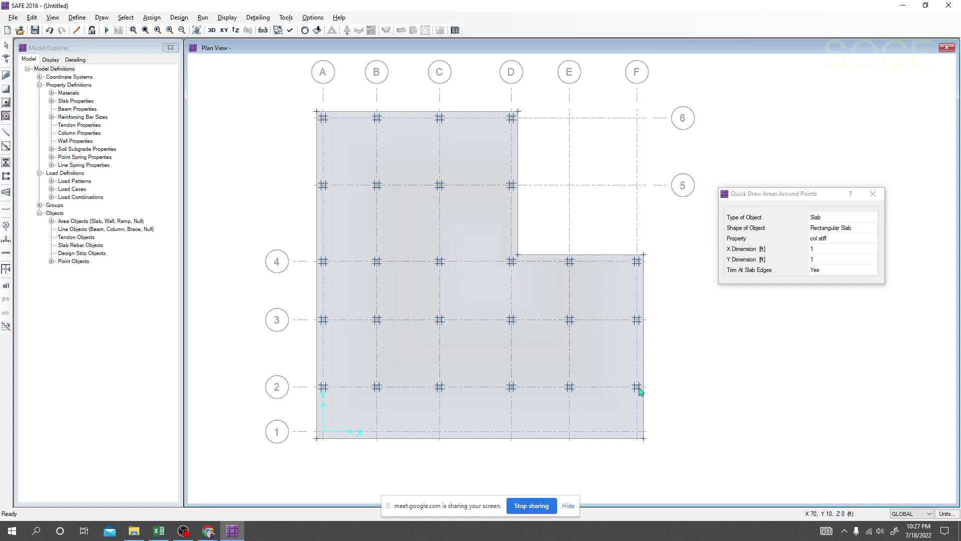
- Place col stiff areas along grid line 1 at its intersections with grids F to A and close the drawing properties
left_click(637, 432)
left_click(570, 431)
left_click(511, 431)
left_click(440, 432)
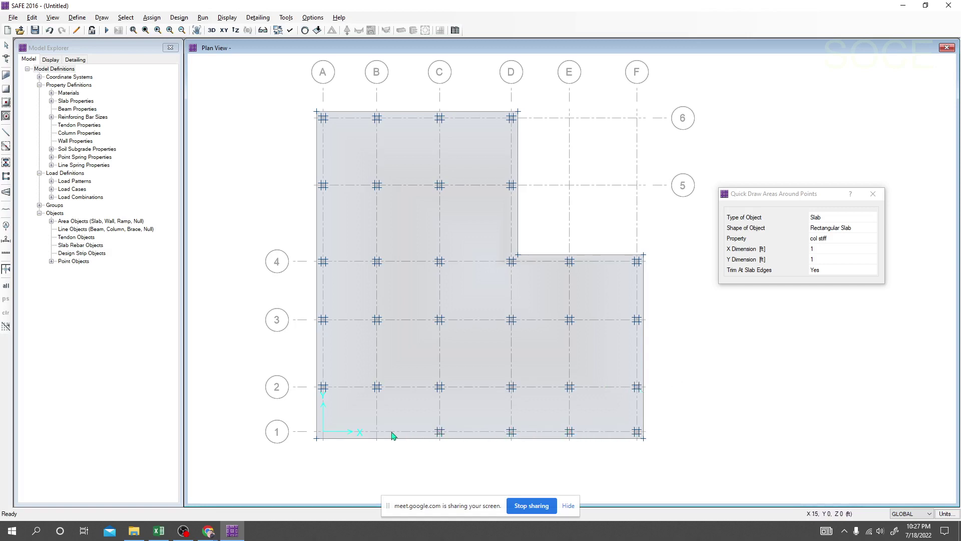
left_click(377, 432)
left_click(323, 432)
left_click(875, 195)
- Examine the column stiffener areas around grid line 5 up close and leave the area drawing command
scroll(443, 186, "up", 5)
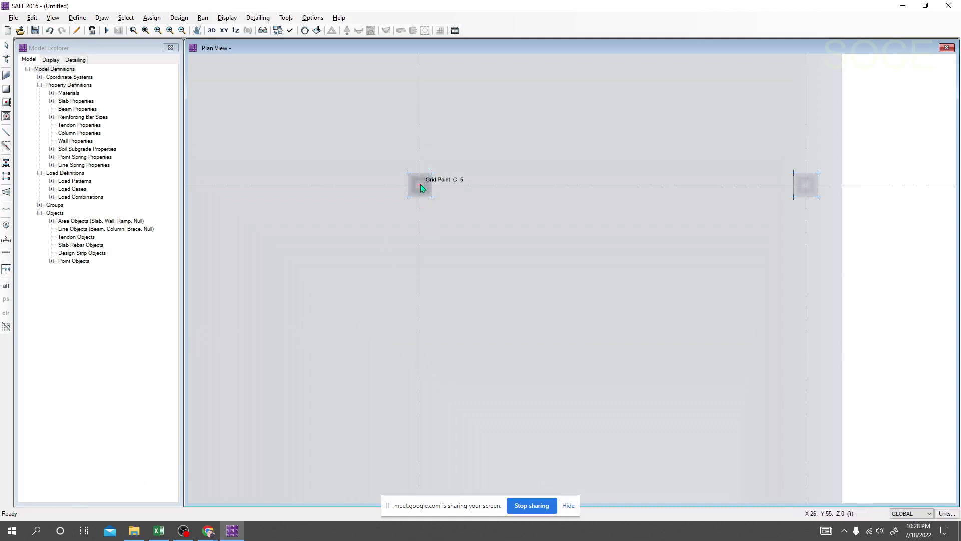
middle_click_drag(334, 403, 359, 392)
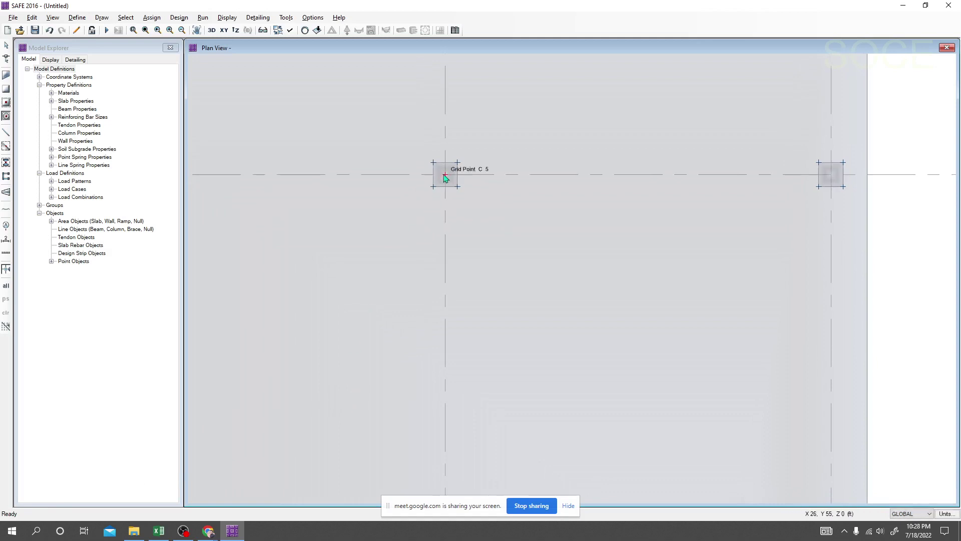
scroll(554, 236, "down", 1)
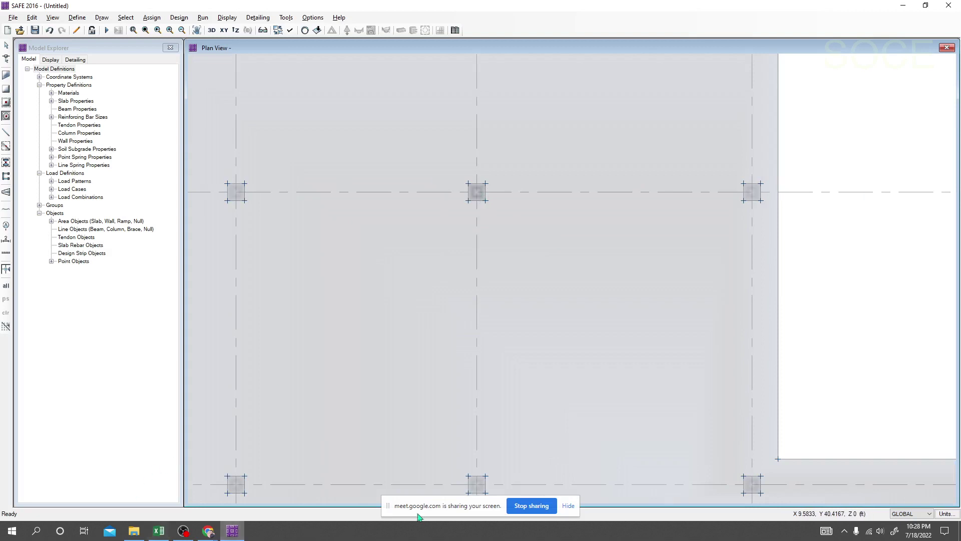
left_click(822, 283)
key("Escape")
scroll(696, 285, "down", 1)
left_click(661, 307)
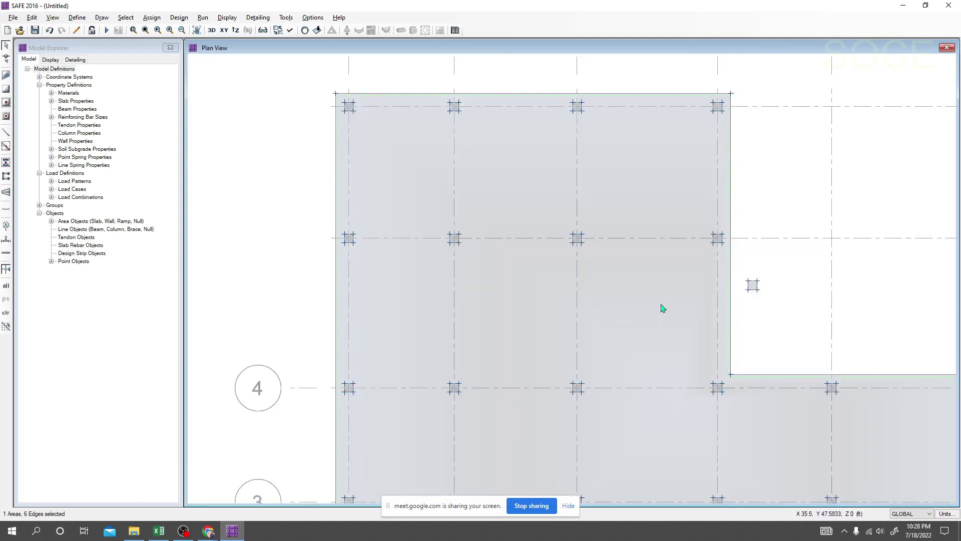
scroll(455, 243, "up", 1)
left_click(453, 243)
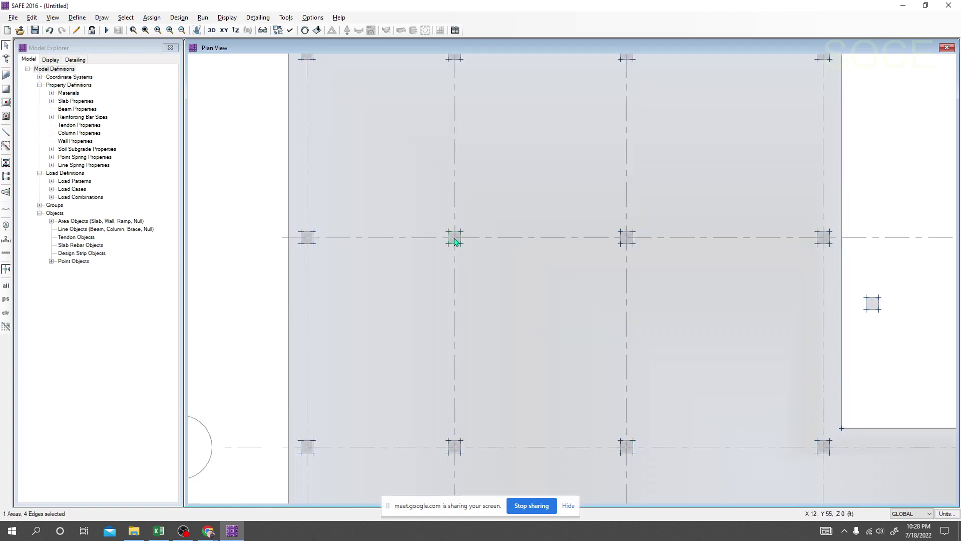
- Start Draw Points with zero plan offsets and place points at the intersections of grid line 6 with grids A to D
middle_click_drag(253, 223, 251, 297)
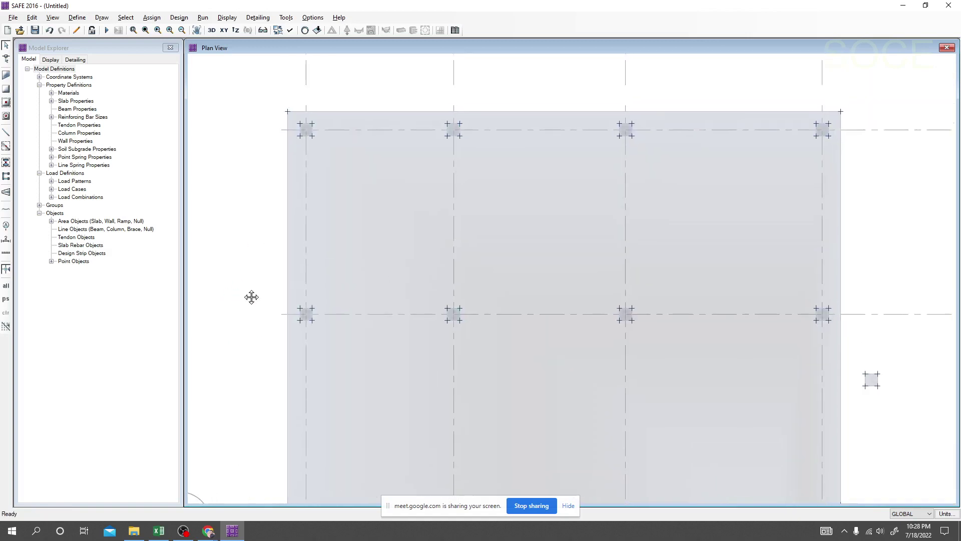
left_click(124, 19)
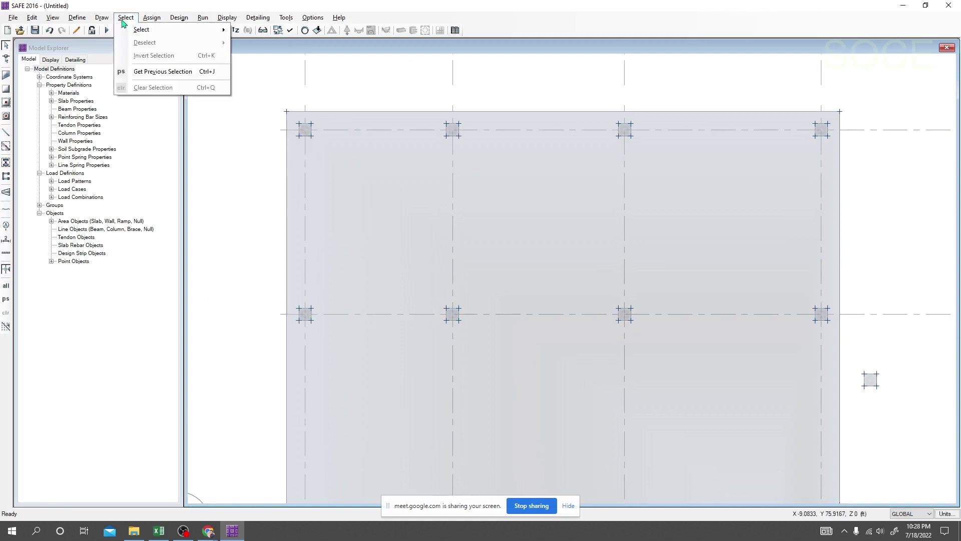
left_click(102, 17)
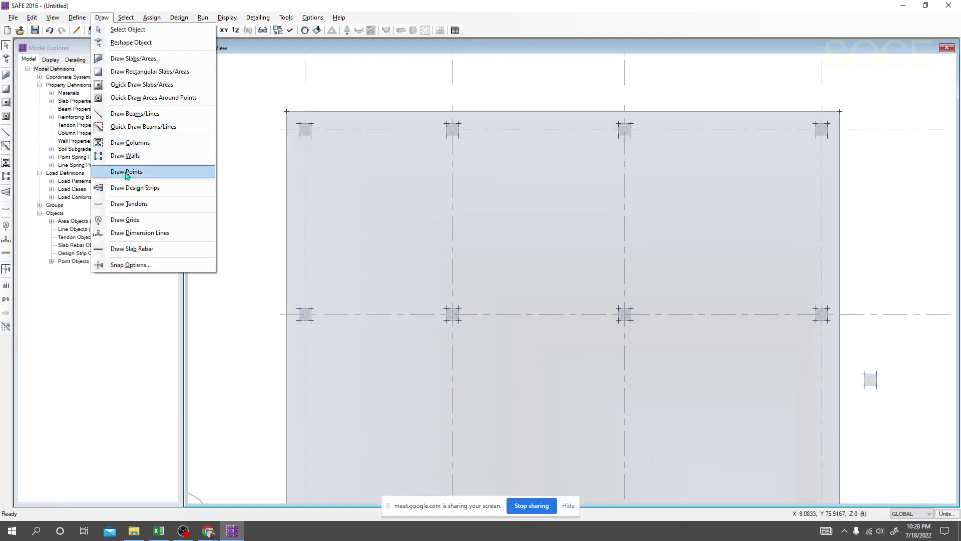
left_click(126, 173)
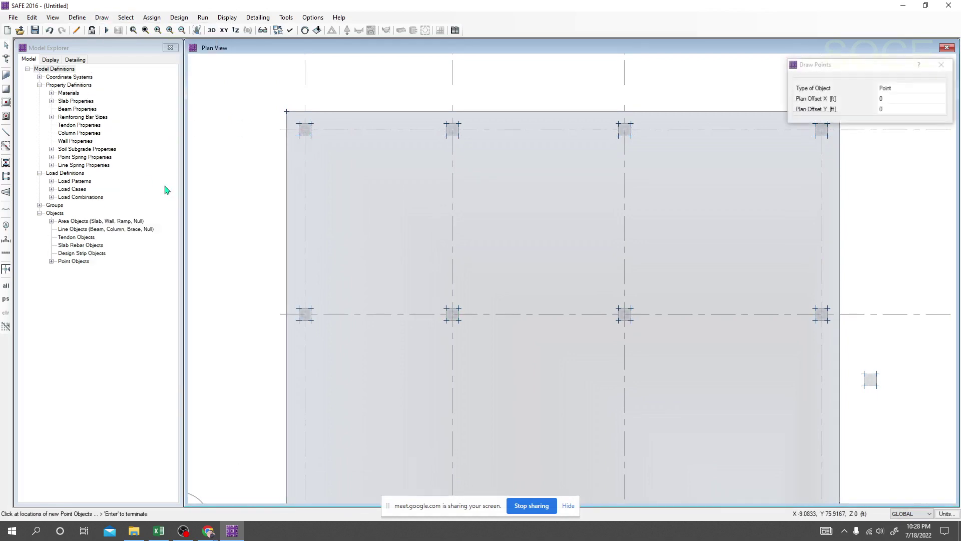
left_click(305, 131)
left_click(453, 130)
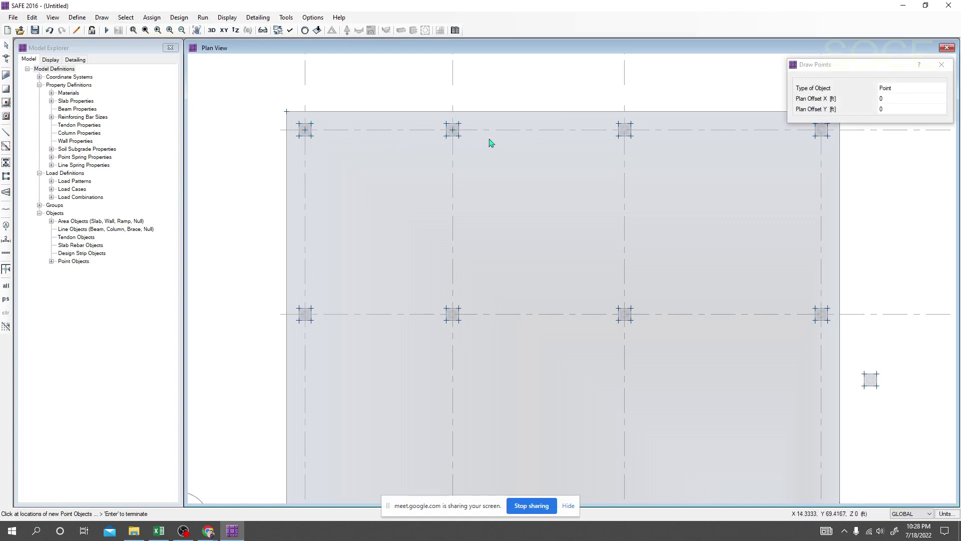
left_click(626, 131)
middle_click_drag(670, 146, 609, 172)
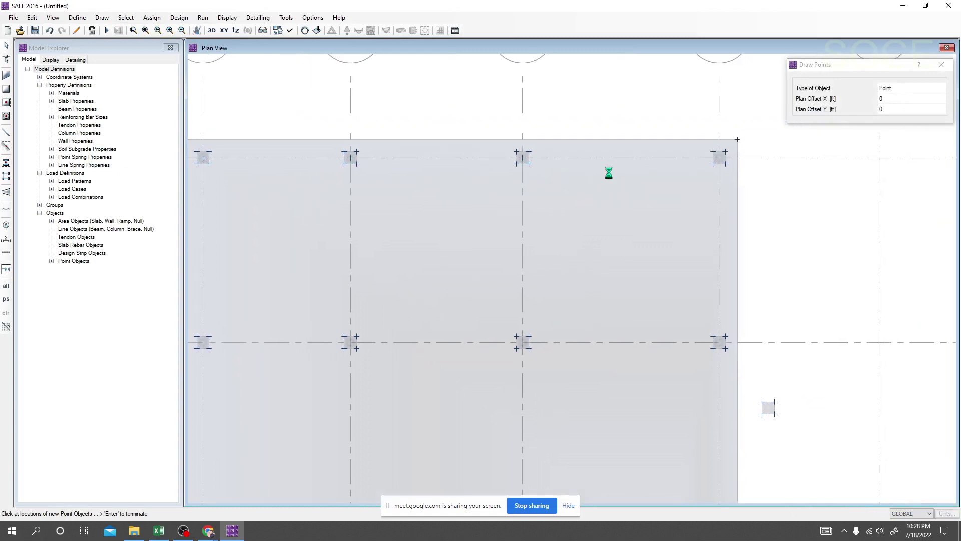
left_click(719, 160)
- Place points at the column centres on grid line 5 from A to D and on grid line 4 from A to F
middle_click_drag(218, 330, 208, 266)
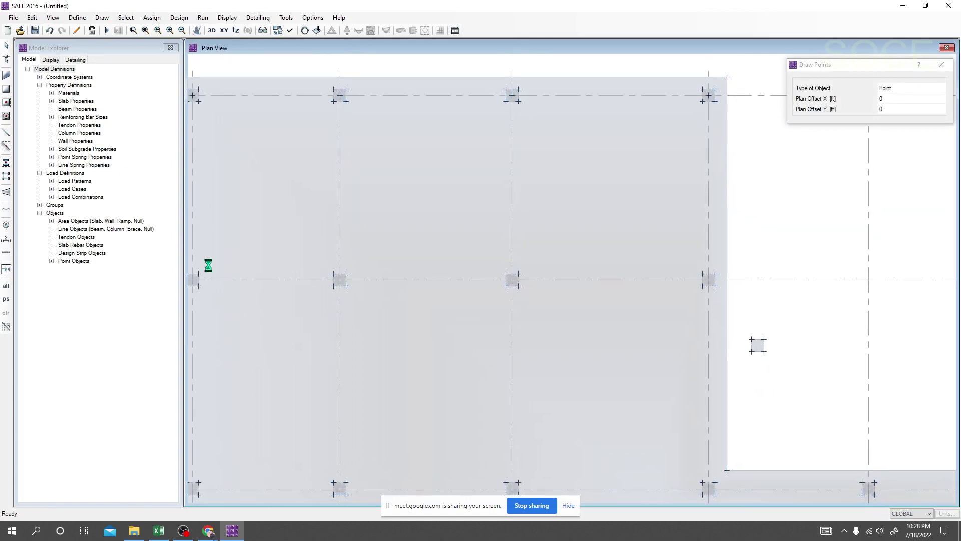
left_click(208, 278)
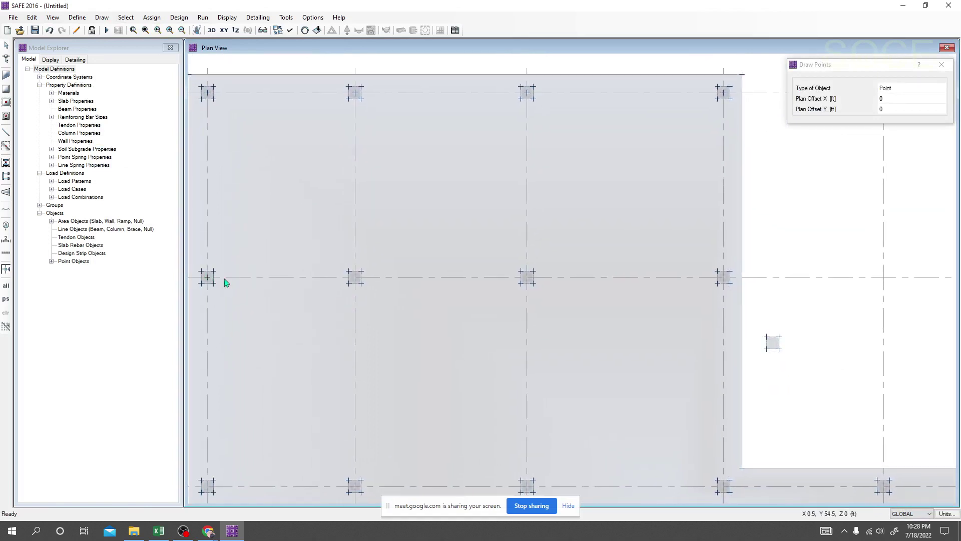
left_click(355, 278)
left_click(724, 278)
scroll(724, 279, "down", 1)
middle_click_drag(761, 322, 702, 211)
scroll(752, 231, "down", 1)
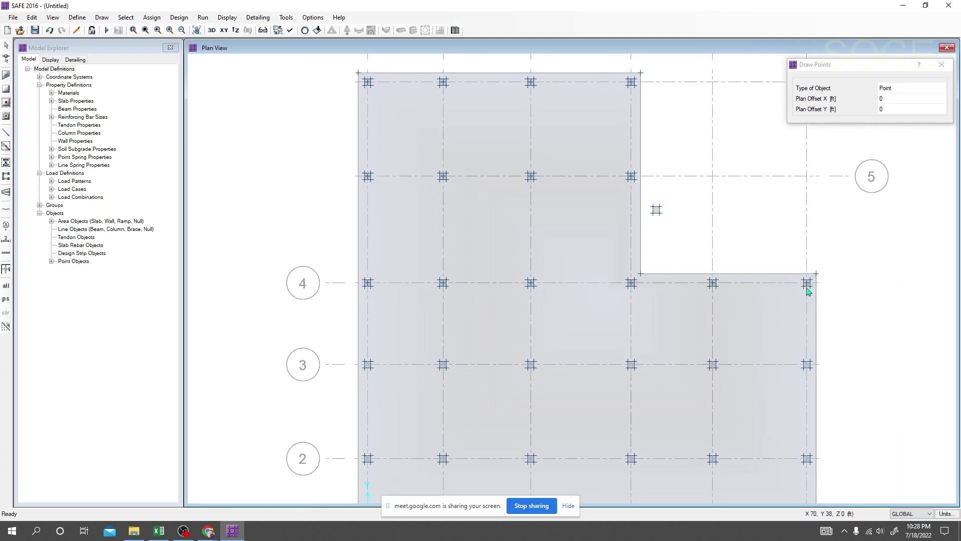
- Place points at the column centres along grid line 3 from grid F to grid A
scroll(796, 288, "up", 3)
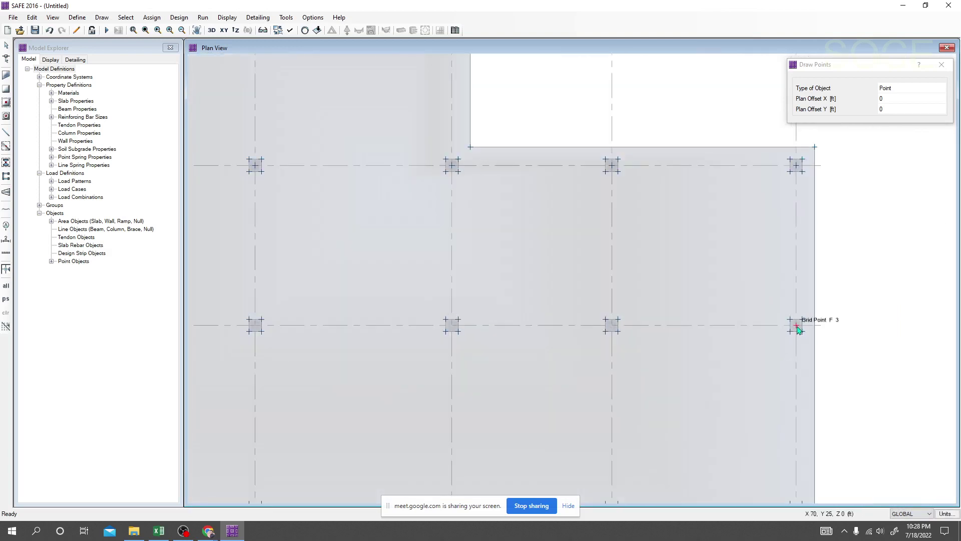
left_click(613, 327)
middle_click_drag(382, 303, 485, 309)
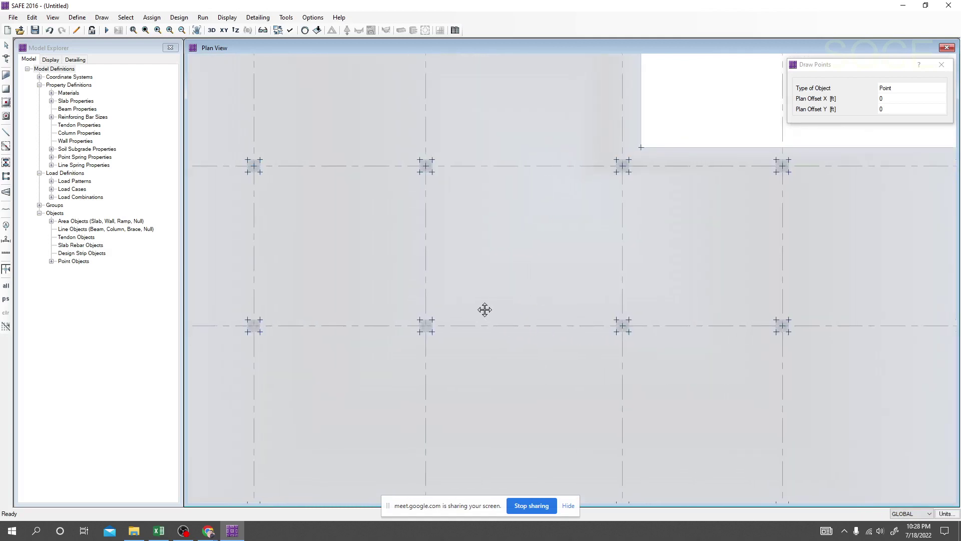
middle_click_drag(428, 328, 461, 317)
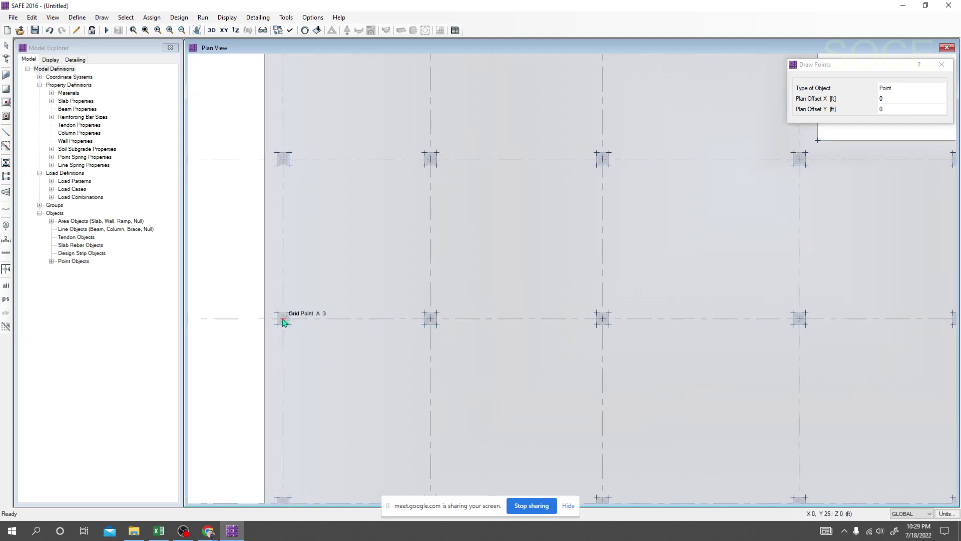
- Place points at the column centres on grid lines 2 and 1 from grid A to grid C
middle_click_drag(332, 359, 322, 271)
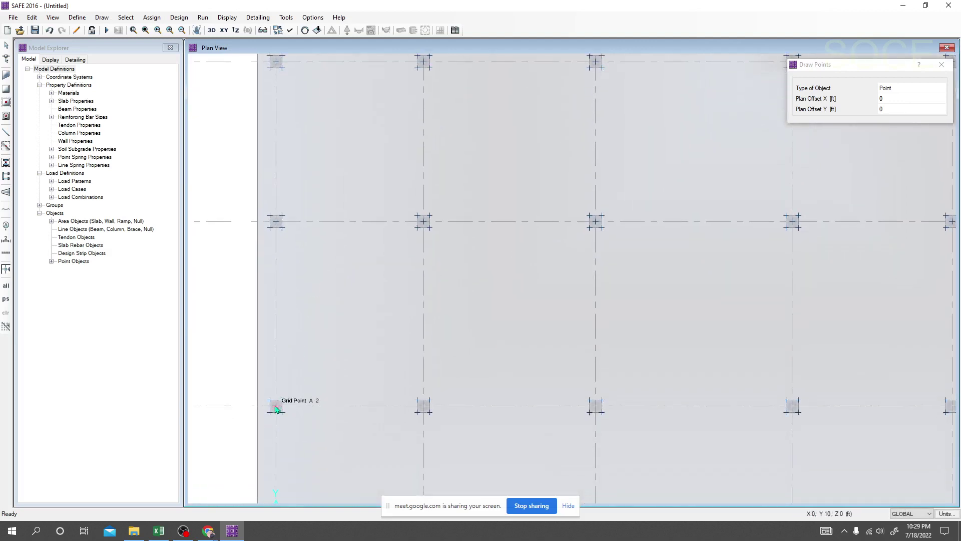
middle_click_drag(277, 408, 315, 284)
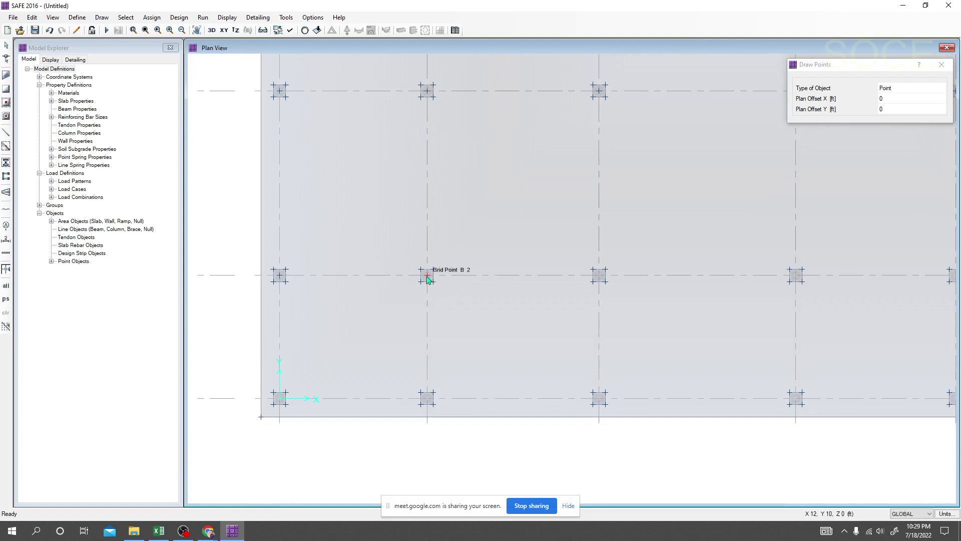
left_click(427, 275)
left_click(600, 277)
middle_click_drag(542, 308, 503, 291)
left_click(240, 386)
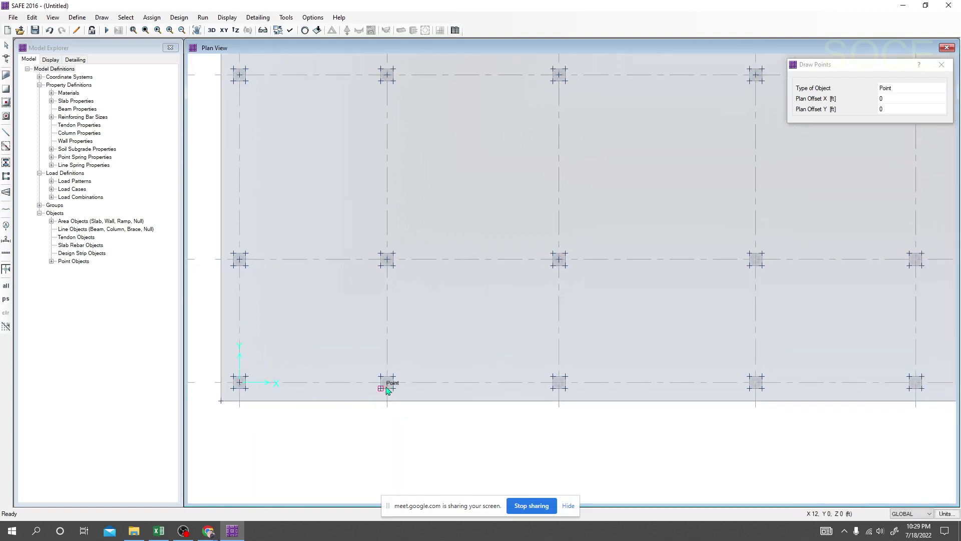
left_click(386, 386)
left_click(557, 382)
- Place points at the column centres on grid lines 2 and 1 from grid D to grid F
middle_click_drag(657, 345, 470, 333)
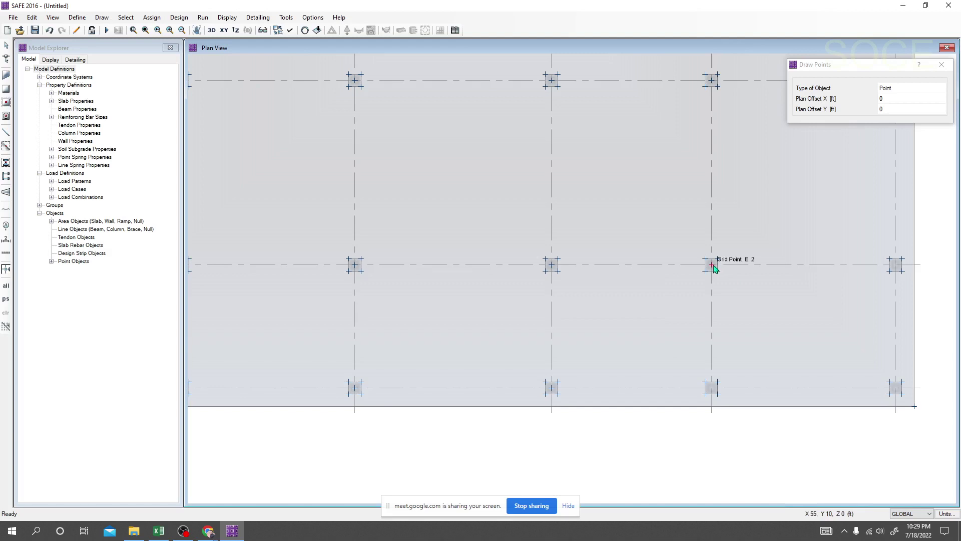
middle_click_drag(733, 373, 576, 344)
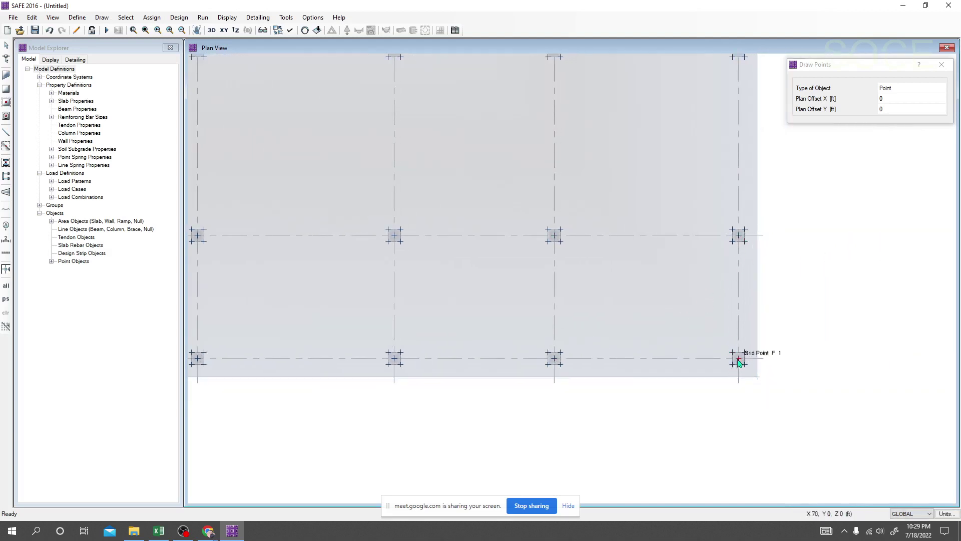
scroll(796, 316, "down", 3)
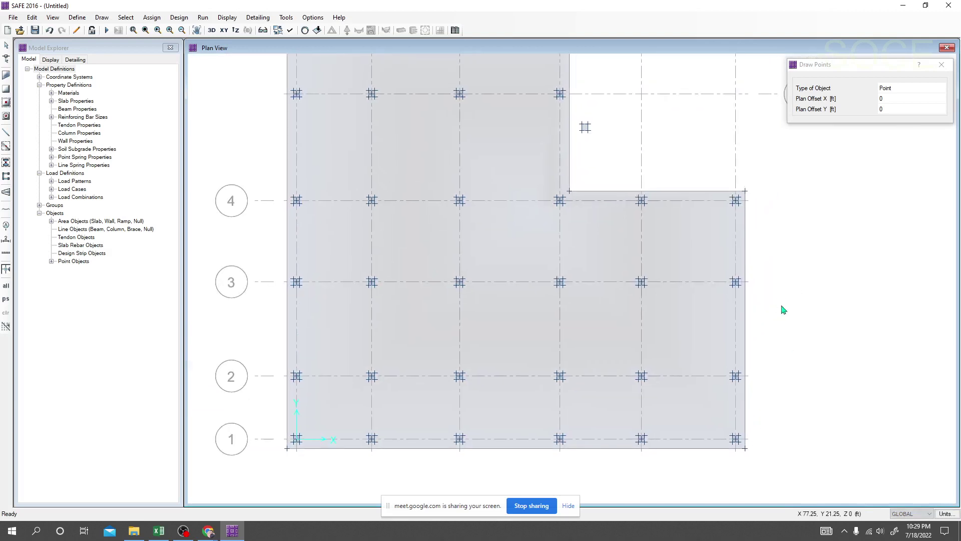
- End point drawing and delete the stray stiffener area outside the slab between grid lines D and E
middle_click_drag(790, 307, 789, 418)
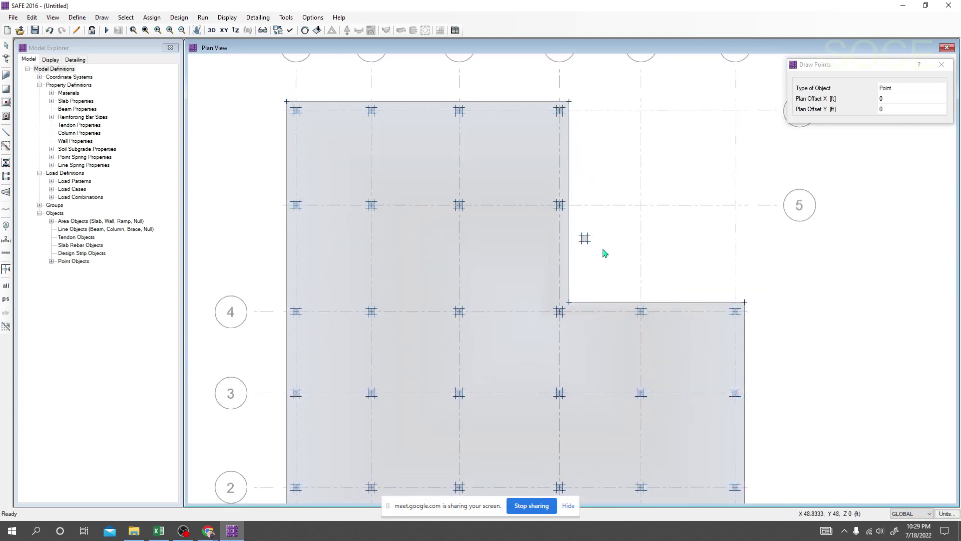
key("Escape")
left_click(581, 240)
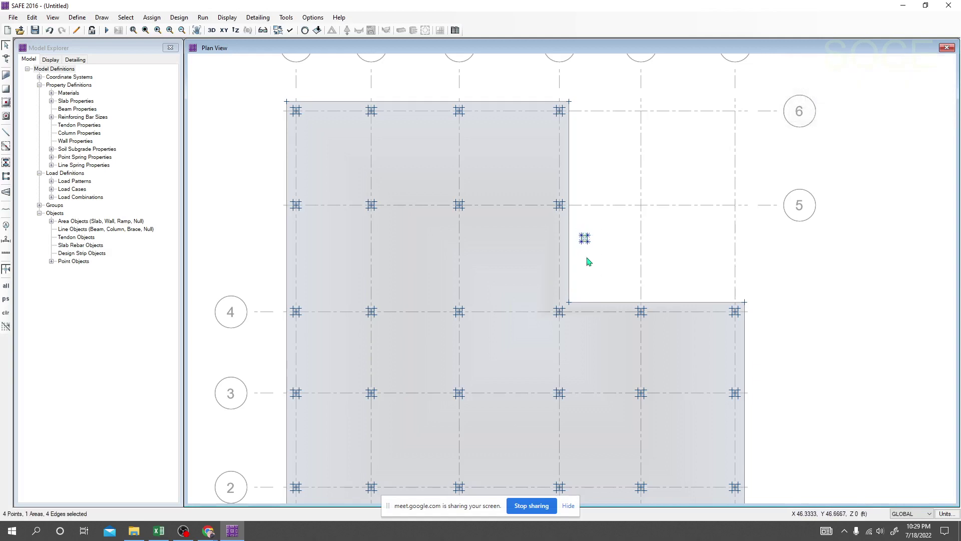
key("Delete")
scroll(591, 262, "down", 2)
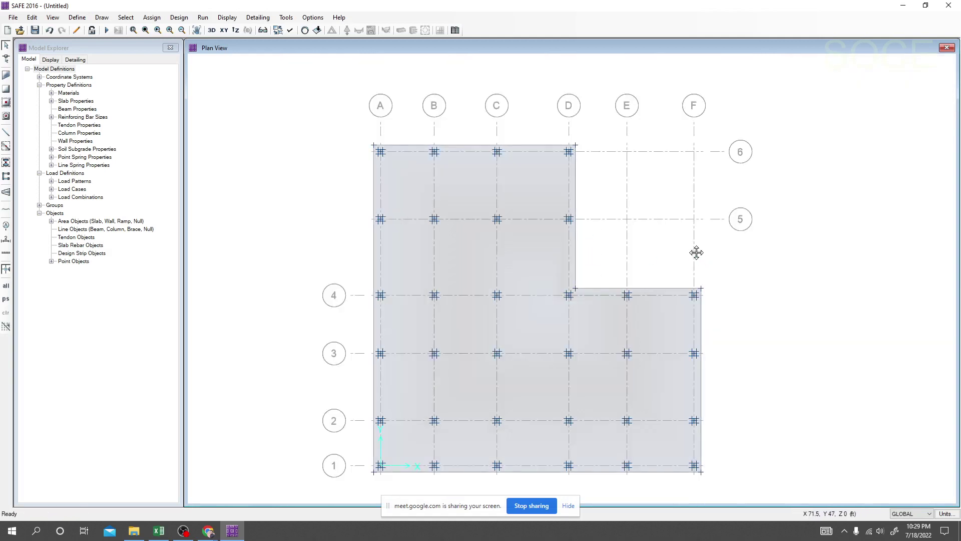
middle_click_drag(696, 253, 689, 295)
middle_click_drag(722, 326, 724, 328)
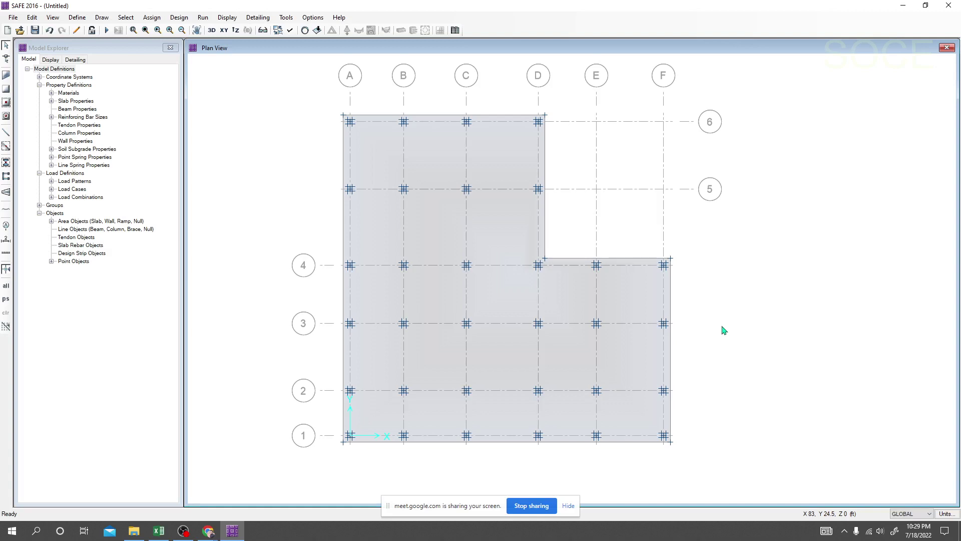